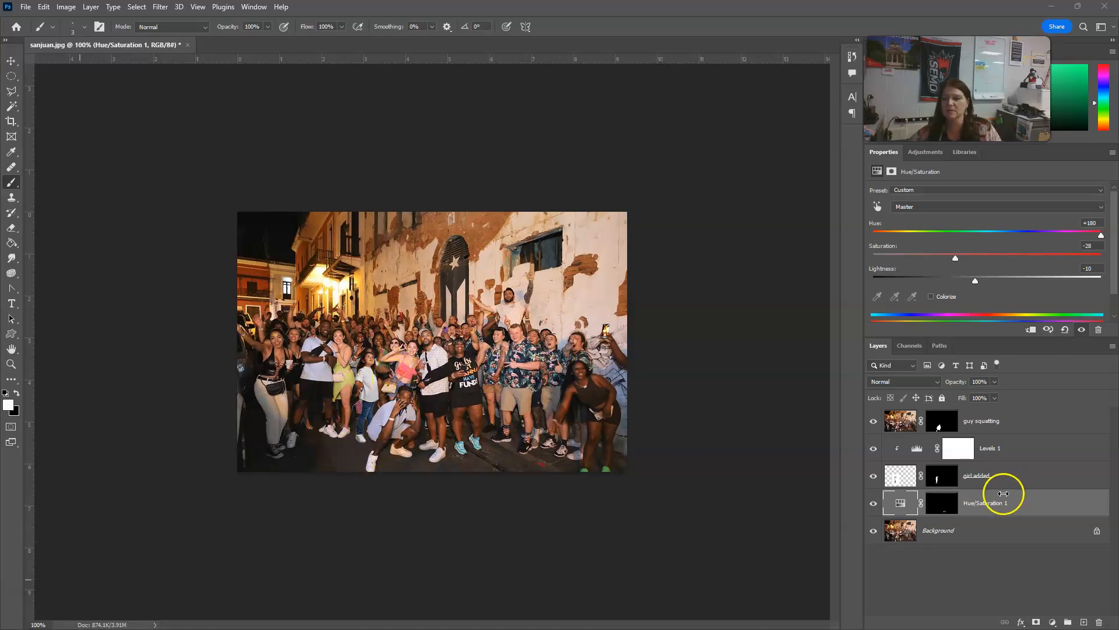
Step: Preview the "girl added" layer without its mask, and compare the picture with the "guy squatting" layer hidden and shown
{"action": "right_click", "coordinate": [944, 479]}
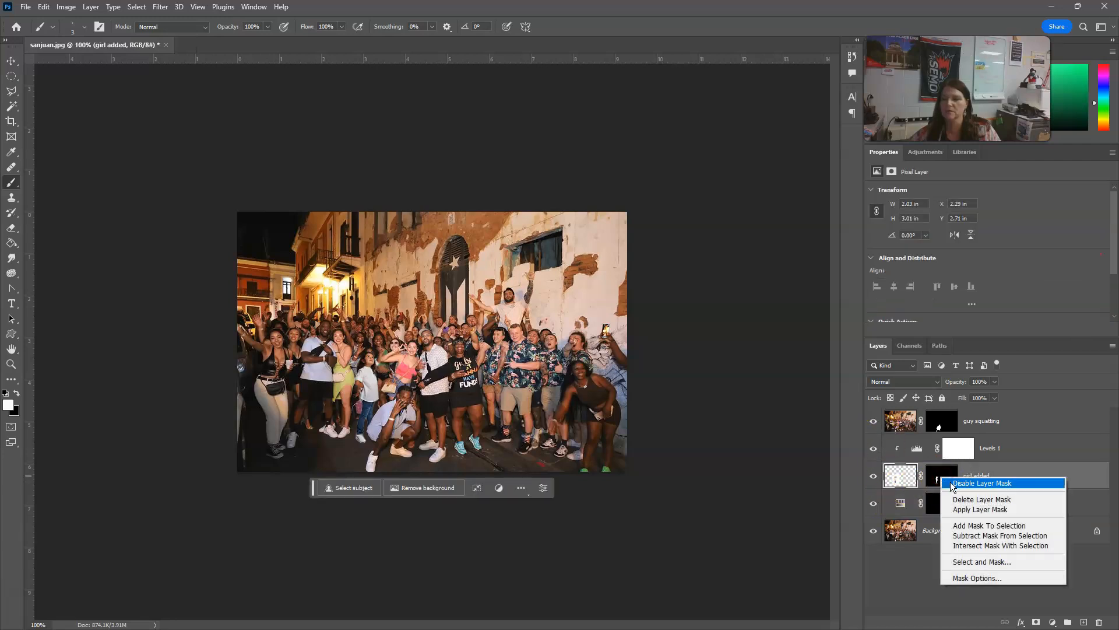
{"action": "left_click", "coordinate": [956, 484]}
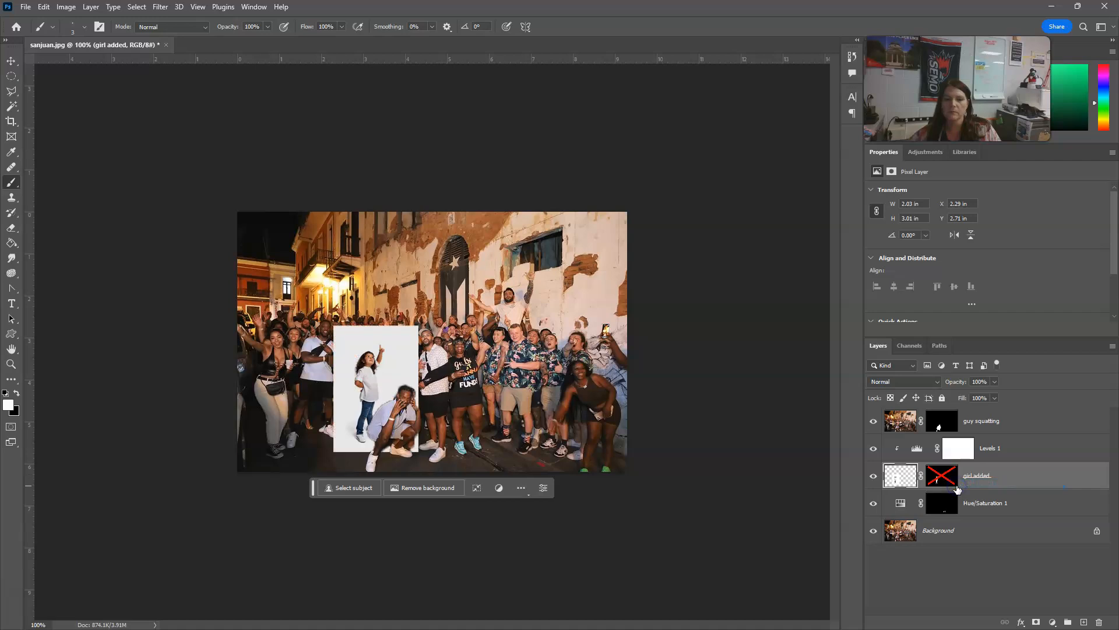
{"action": "left_click", "coordinate": [940, 479], "text": "shift"}
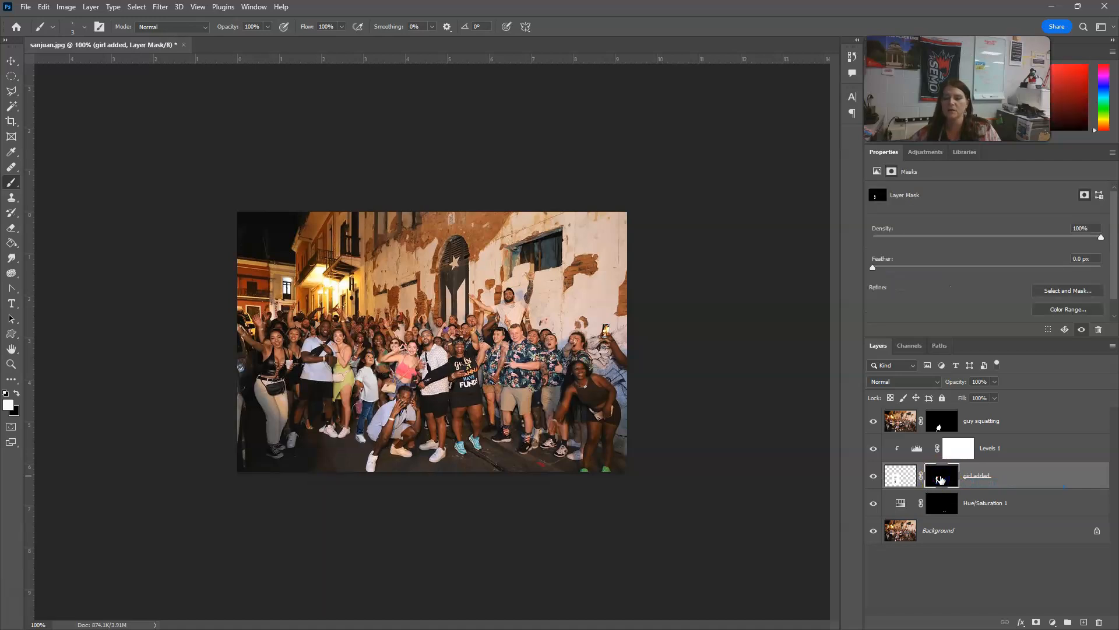
{"action": "left_click", "coordinate": [872, 421]}
{"action": "left_click", "coordinate": [873, 421]}
{"action": "left_click", "coordinate": [873, 420]}
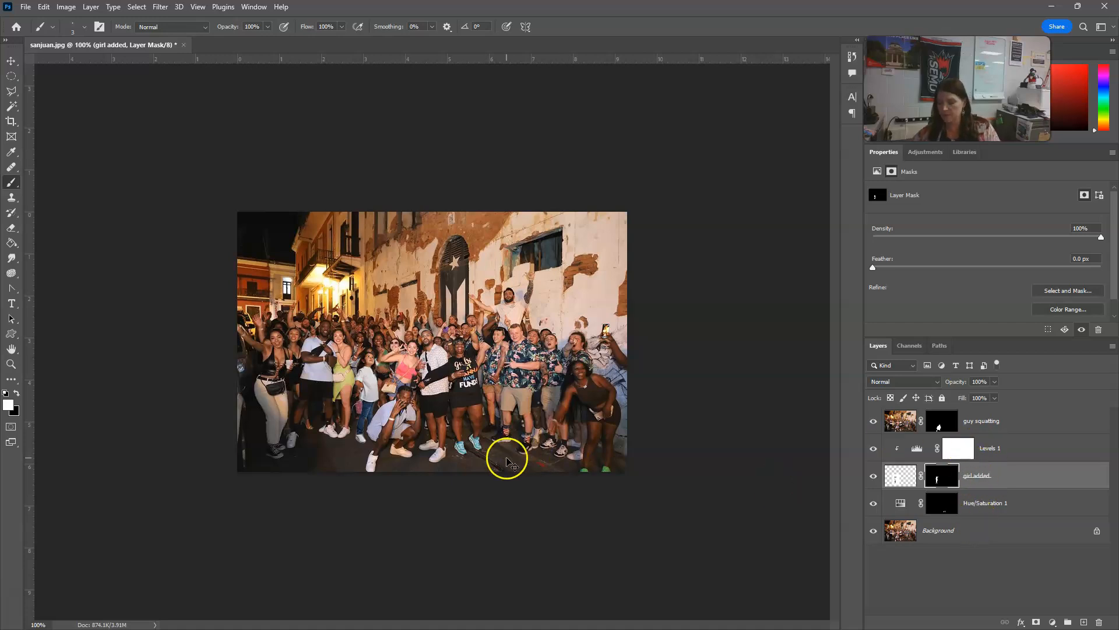
Step: Compare the picture with the Levels 1 and Hue/Saturation 1 adjustment layers hidden and shown
{"action": "key", "text": "ctrl+plus"}
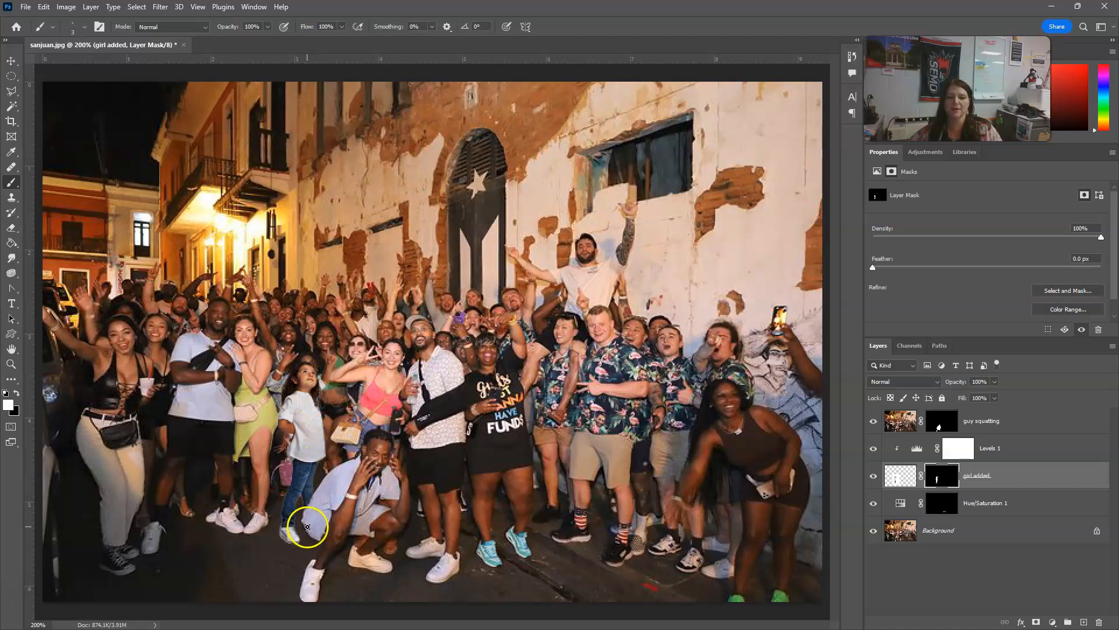
{"action": "left_click", "coordinate": [873, 449]}
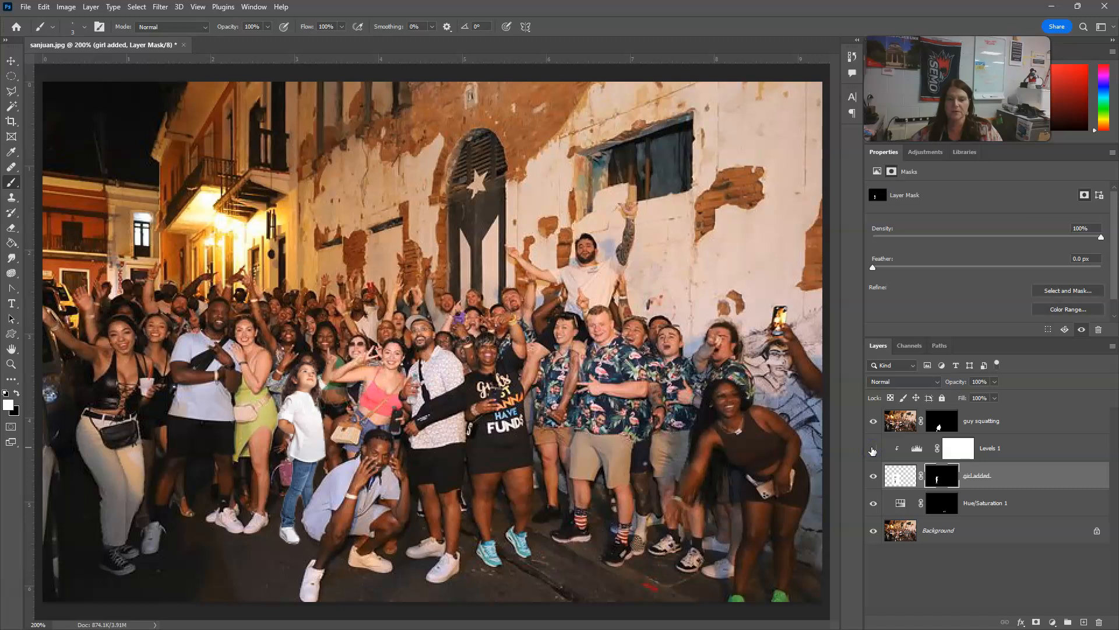
{"action": "left_click", "coordinate": [873, 449]}
{"action": "left_click", "coordinate": [873, 449]}
{"action": "left_click", "coordinate": [873, 448]}
{"action": "left_click", "coordinate": [872, 449]}
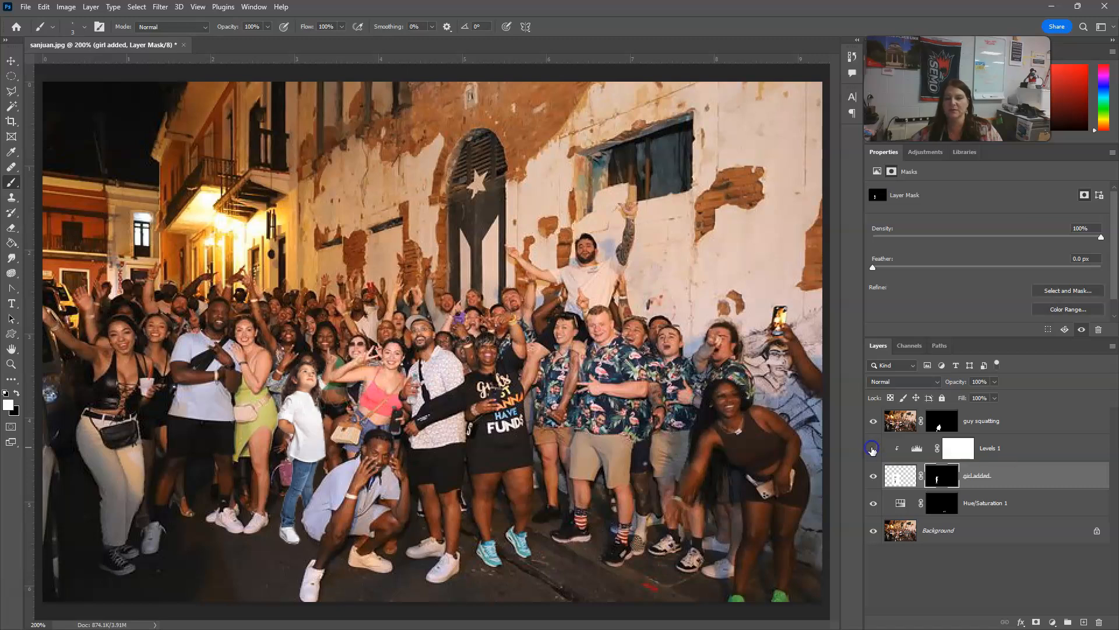
{"action": "left_click", "coordinate": [872, 449]}
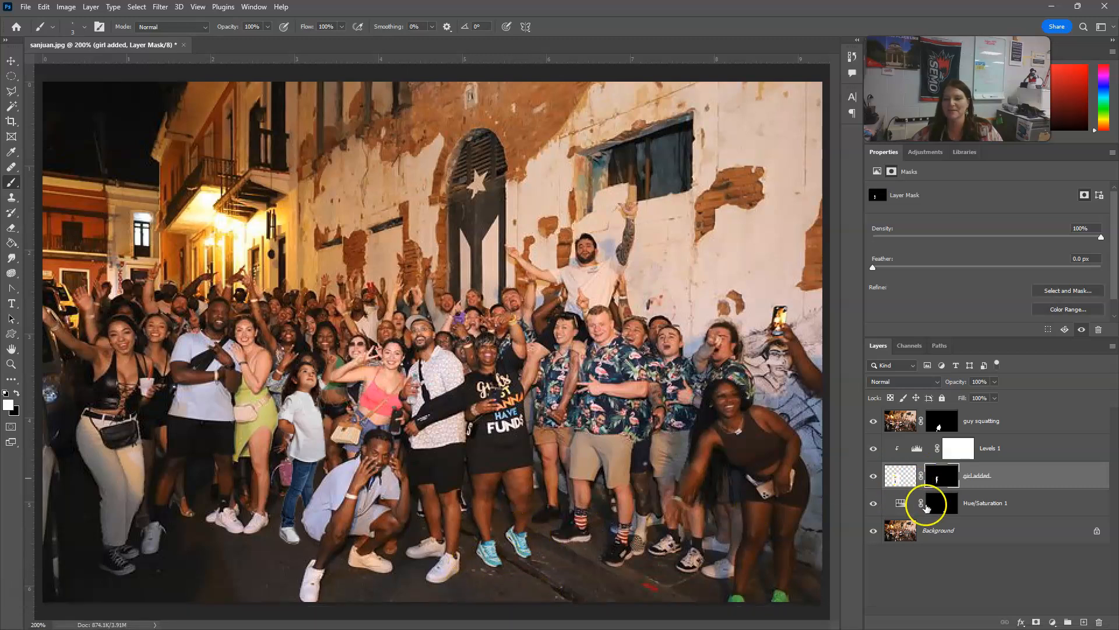
{"action": "left_click", "coordinate": [874, 504]}
{"action": "left_click", "coordinate": [873, 505]}
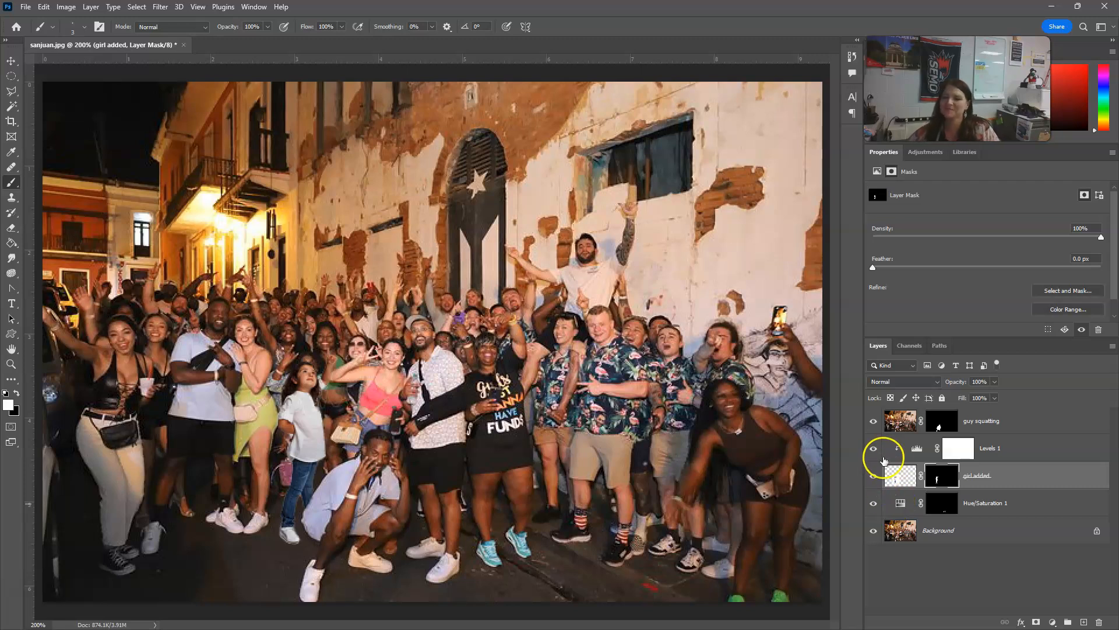
Step: Delete the Levels 1 and Hue/Saturation 1 adjustment layers
{"action": "left_click", "coordinate": [1037, 453]}
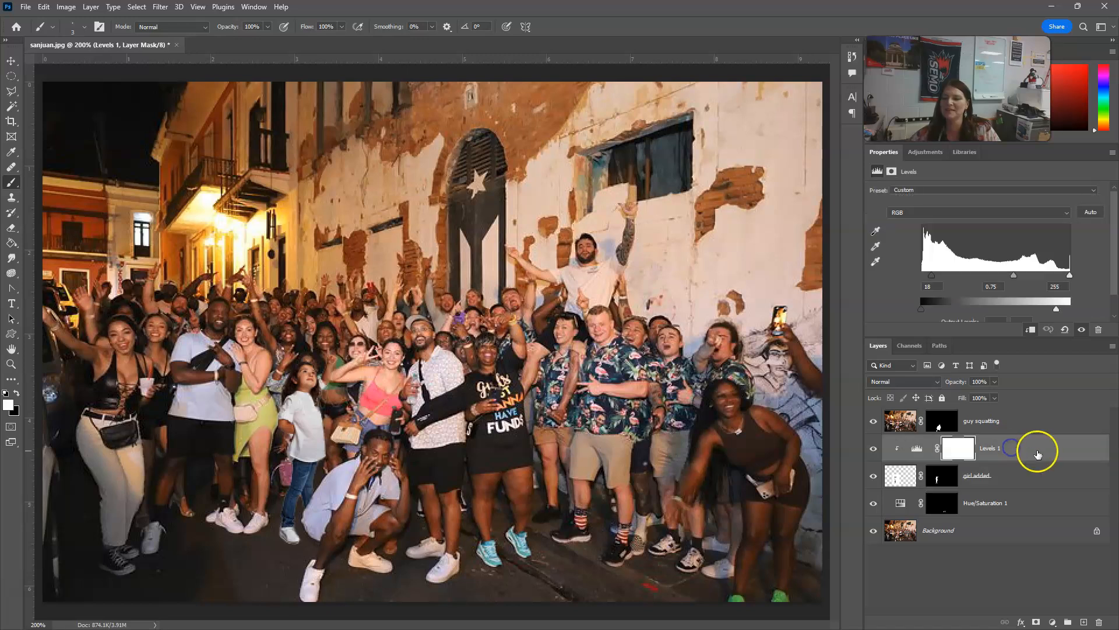
{"action": "left_click", "coordinate": [1099, 622]}
{"action": "left_click", "coordinate": [505, 237]}
{"action": "left_click_drag", "start_coordinate": [1004, 449], "coordinate": [1098, 621]}
{"action": "left_click_drag", "start_coordinate": [1037, 475], "coordinate": [1098, 621]}
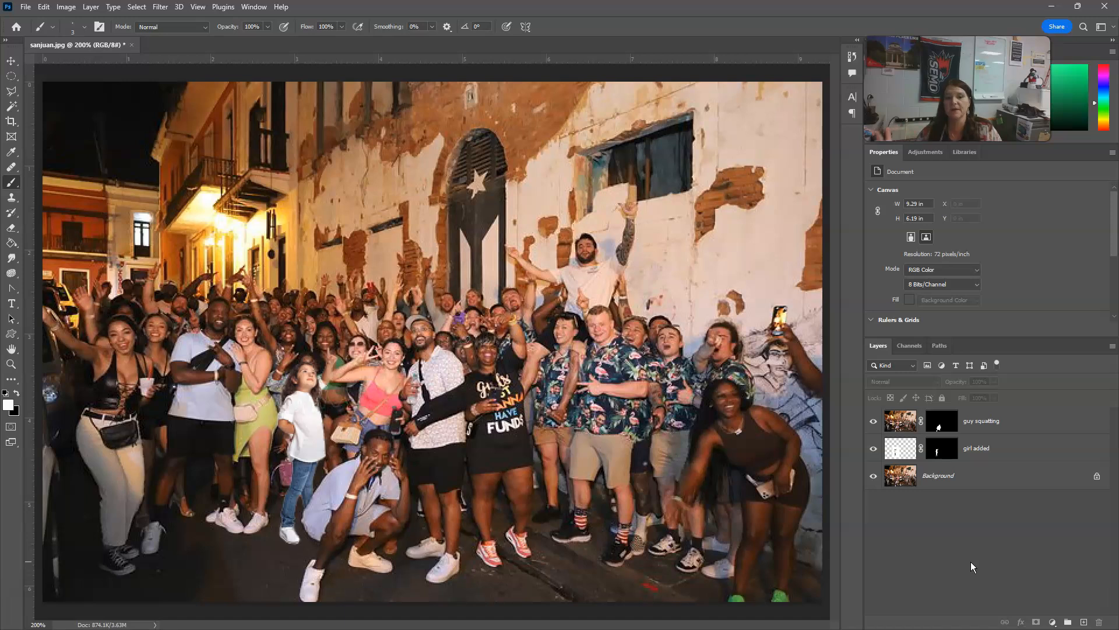
Step: Add a Levels adjustment layer directly above the "girl added" layer and set its black input level to 4
{"action": "left_click", "coordinate": [1001, 453]}
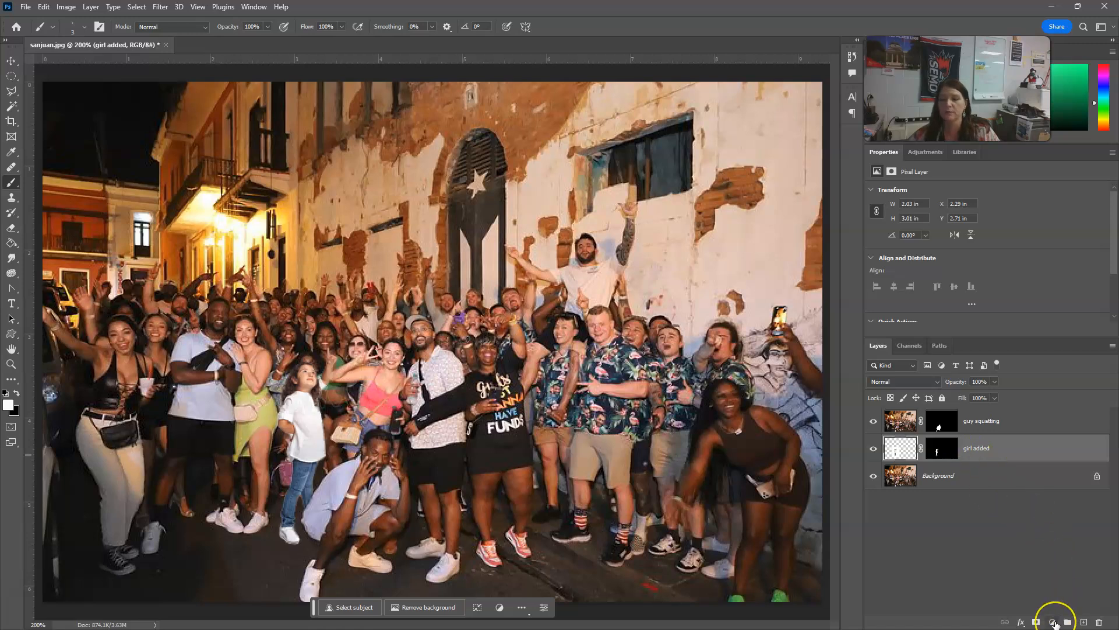
{"action": "left_click", "coordinate": [1055, 623]}
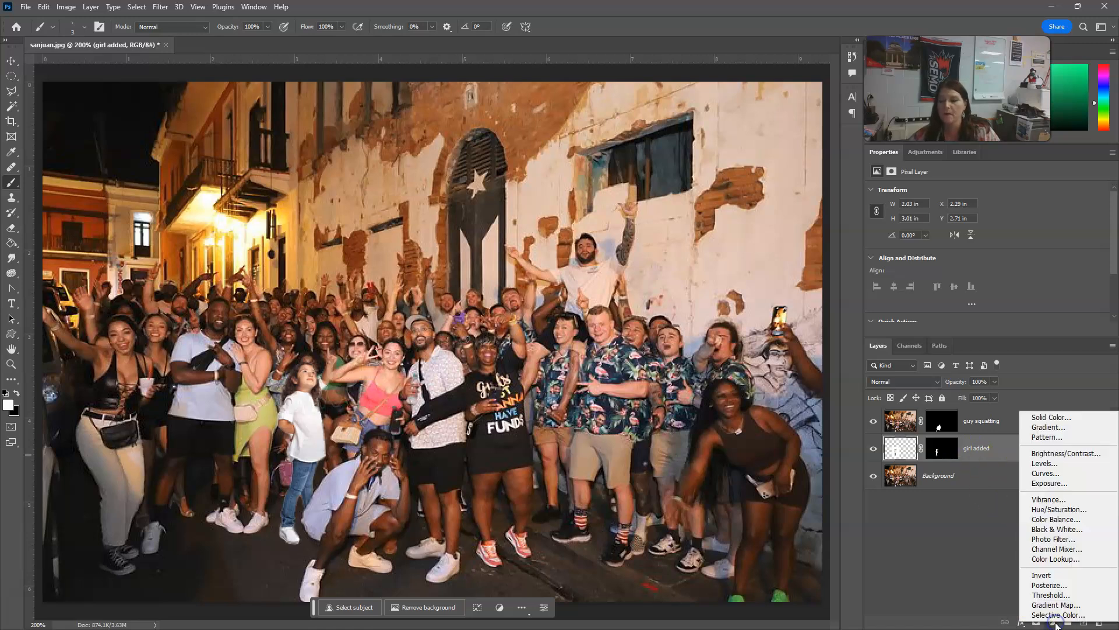
{"action": "left_click", "coordinate": [1053, 465]}
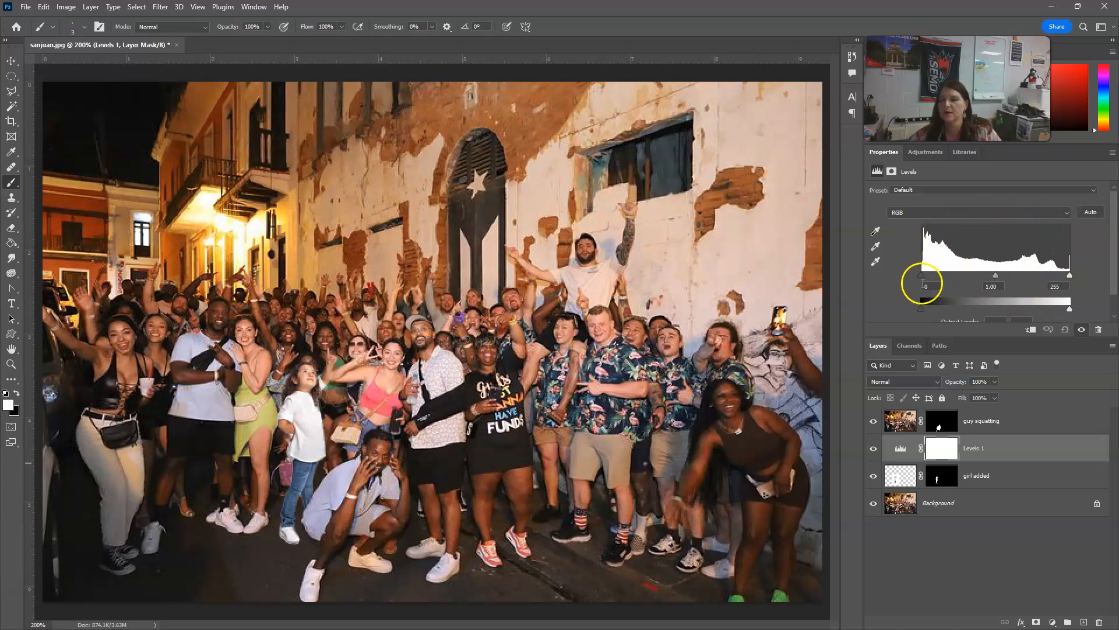
{"action": "mouse_move", "coordinate": [922, 276]}
{"action": "left_mouse_down"}
{"action": "mouse_move", "coordinate": [939, 276]}
{"action": "mouse_move", "coordinate": [924, 275]}
{"action": "left_mouse_up"}
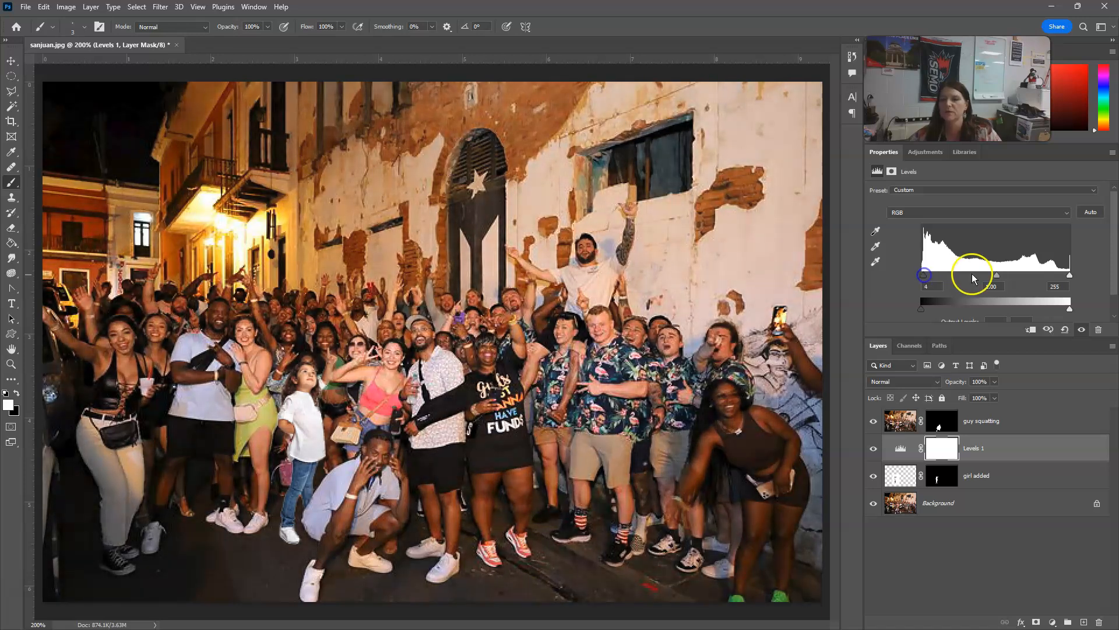
Step: Clip the Levels adjustment to the "girl added" layer so that it affects only that layer
{"action": "right_click", "coordinate": [1015, 444]}
{"action": "left_click", "coordinate": [951, 396]}
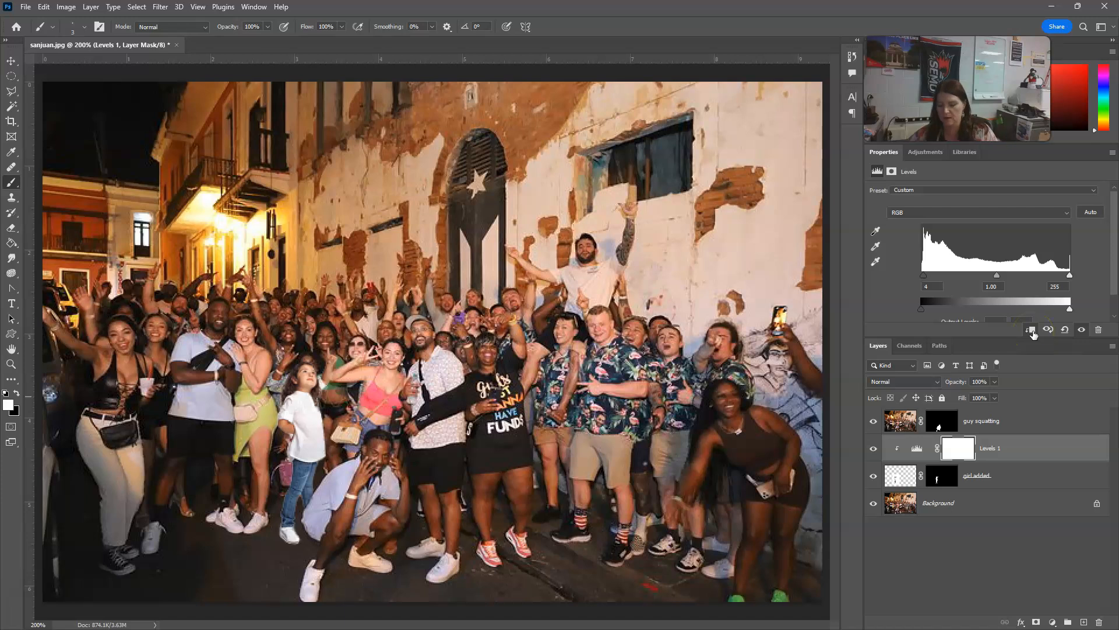
{"action": "key", "text": "ctrl+minus"}
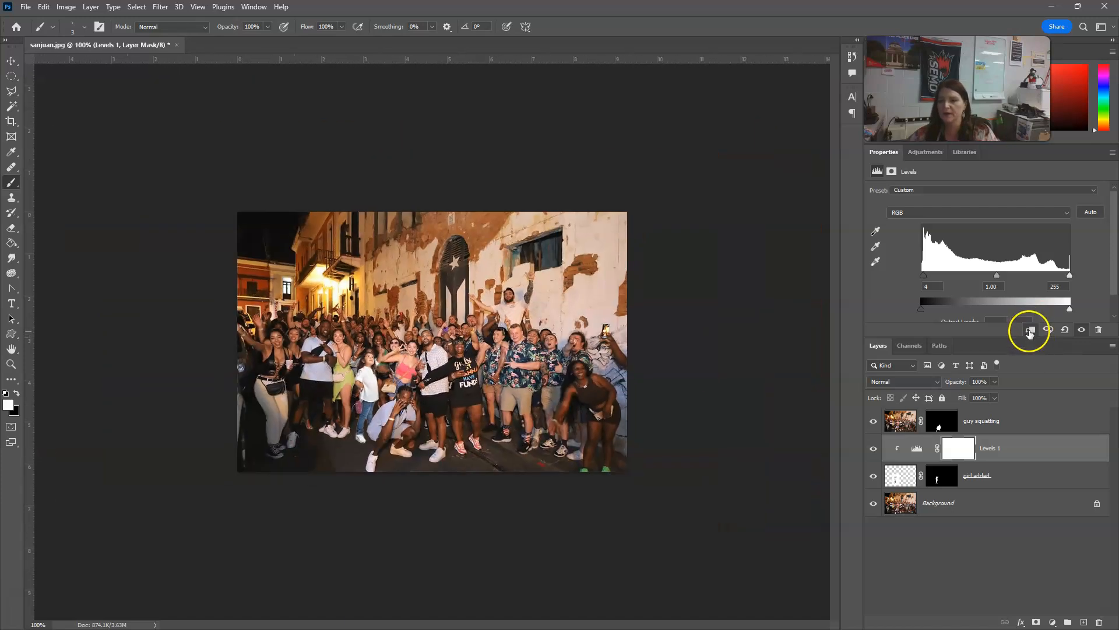
{"action": "left_click", "coordinate": [1031, 331]}
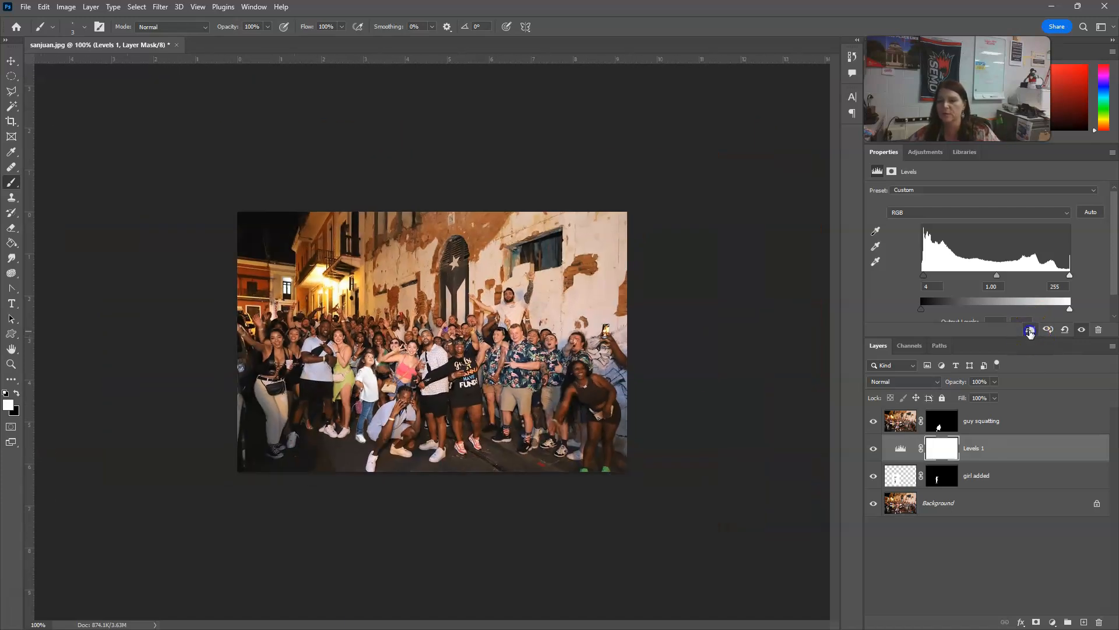
{"action": "left_click", "coordinate": [1030, 331]}
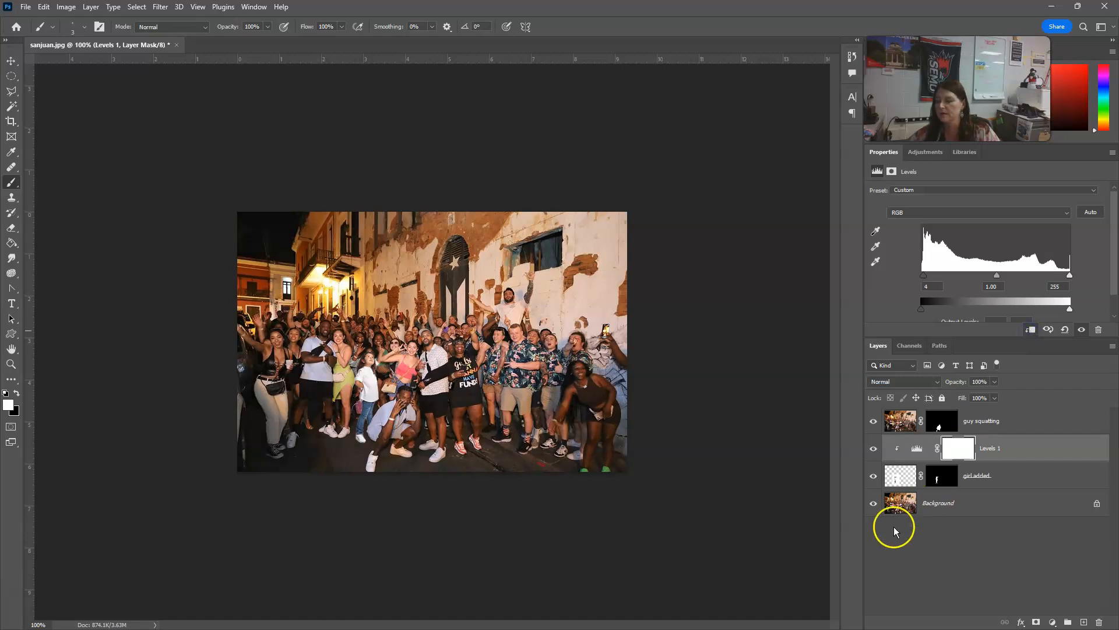
Step: Set the Levels black input to 31 and midtones to 0.95, and slightly lower the white output level
{"action": "key", "text": "ctrl+plus"}
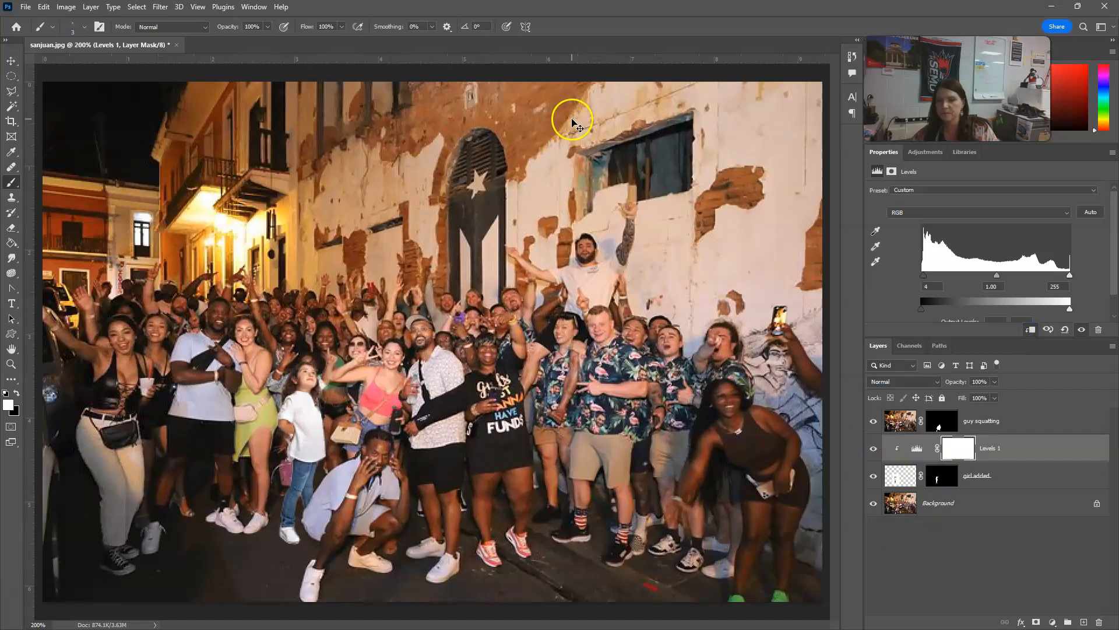
{"action": "mouse_move", "coordinate": [922, 275]}
{"action": "left_mouse_down"}
{"action": "mouse_move", "coordinate": [950, 277]}
{"action": "mouse_move", "coordinate": [926, 276]}
{"action": "mouse_move", "coordinate": [939, 279]}
{"action": "left_mouse_up"}
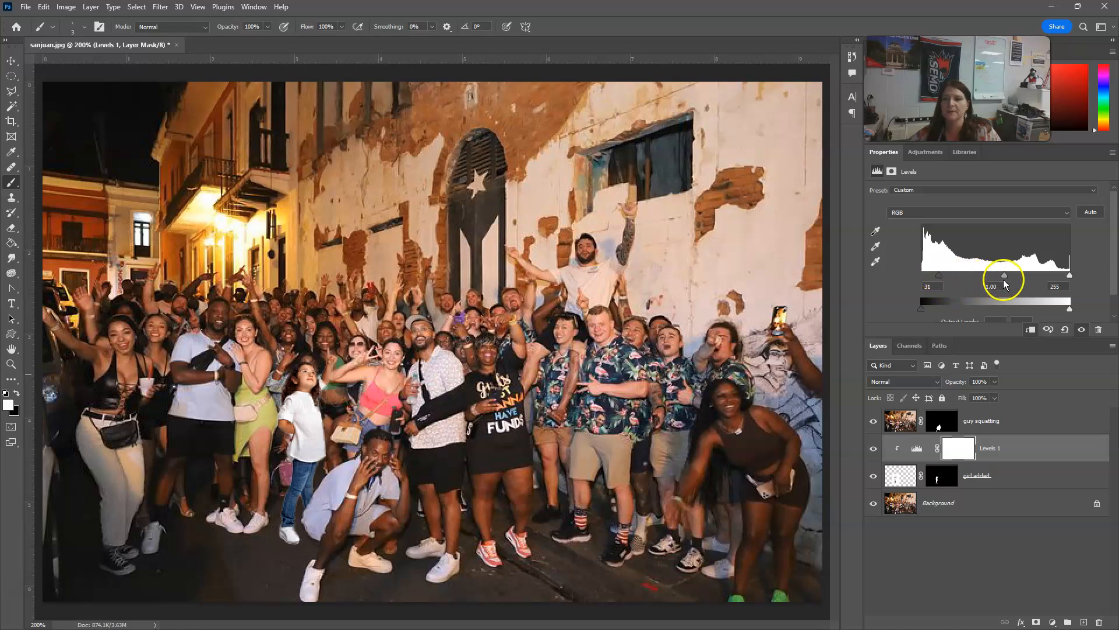
{"action": "left_click_drag", "start_coordinate": [1005, 274], "coordinate": [994, 276]}
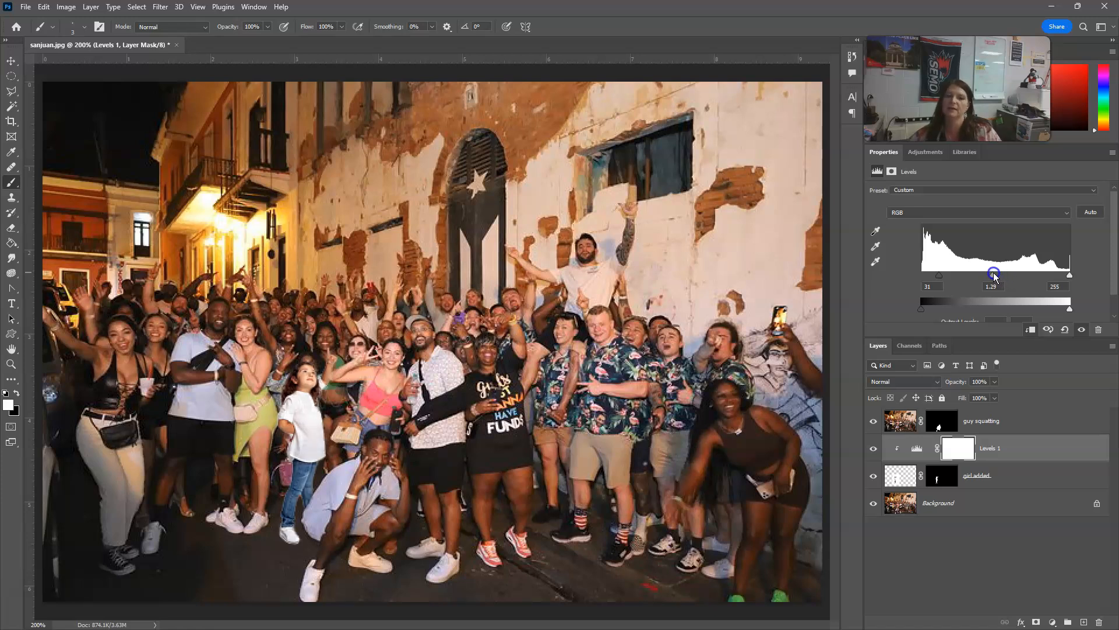
{"action": "left_click_drag", "start_coordinate": [994, 277], "coordinate": [1009, 278]}
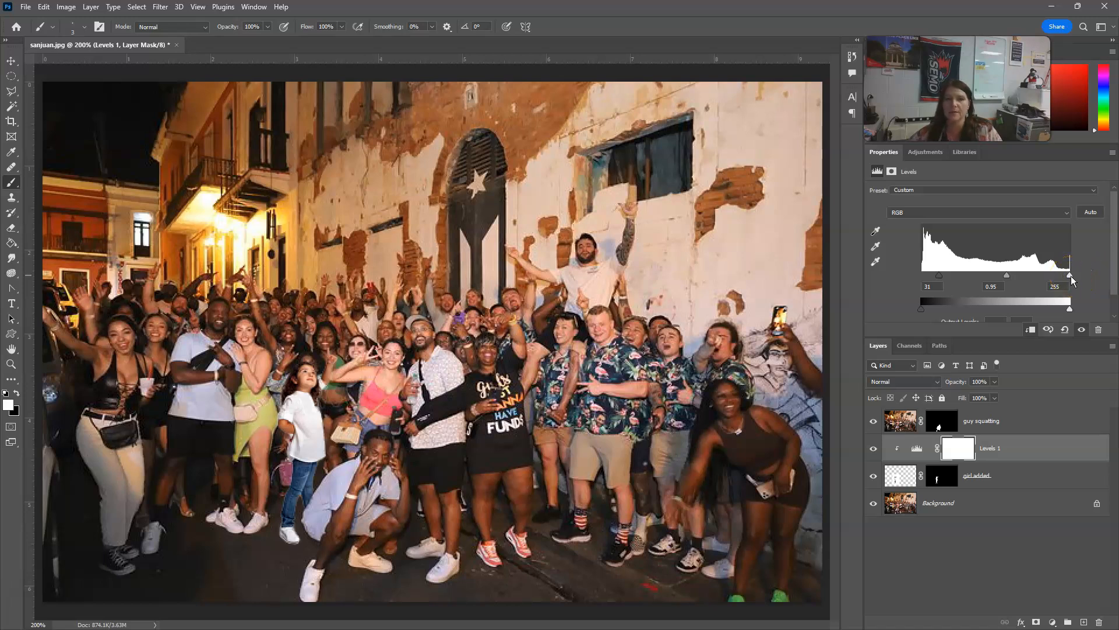
{"action": "mouse_move", "coordinate": [1071, 275]}
{"action": "left_mouse_down"}
{"action": "mouse_move", "coordinate": [1059, 277]}
{"action": "mouse_move", "coordinate": [1072, 279]}
{"action": "left_mouse_up"}
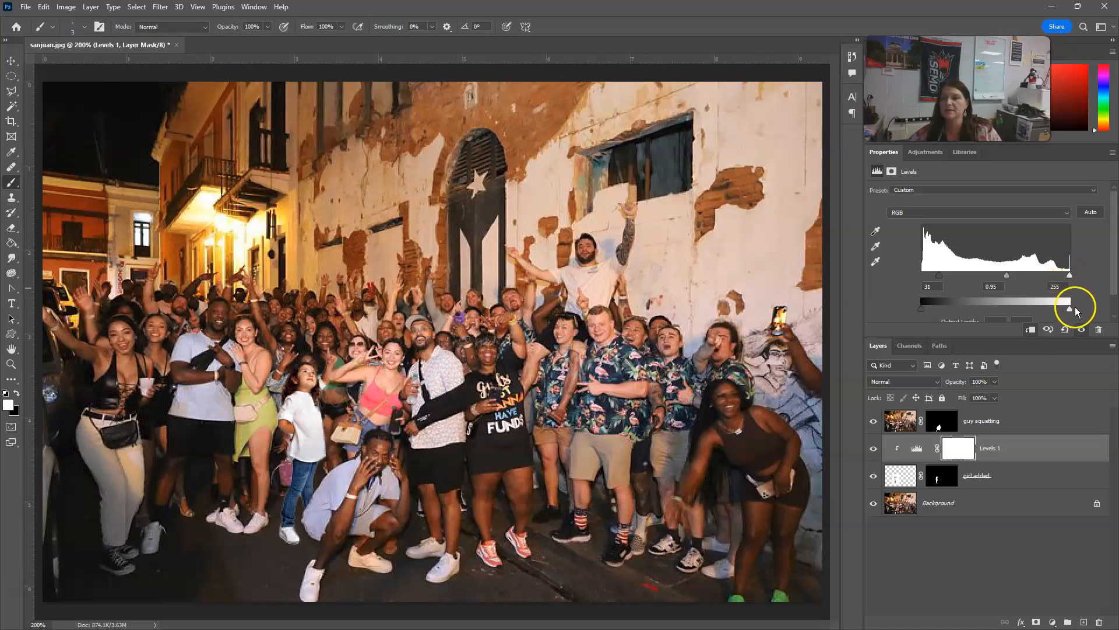
{"action": "left_click_drag", "start_coordinate": [1070, 310], "coordinate": [1062, 310]}
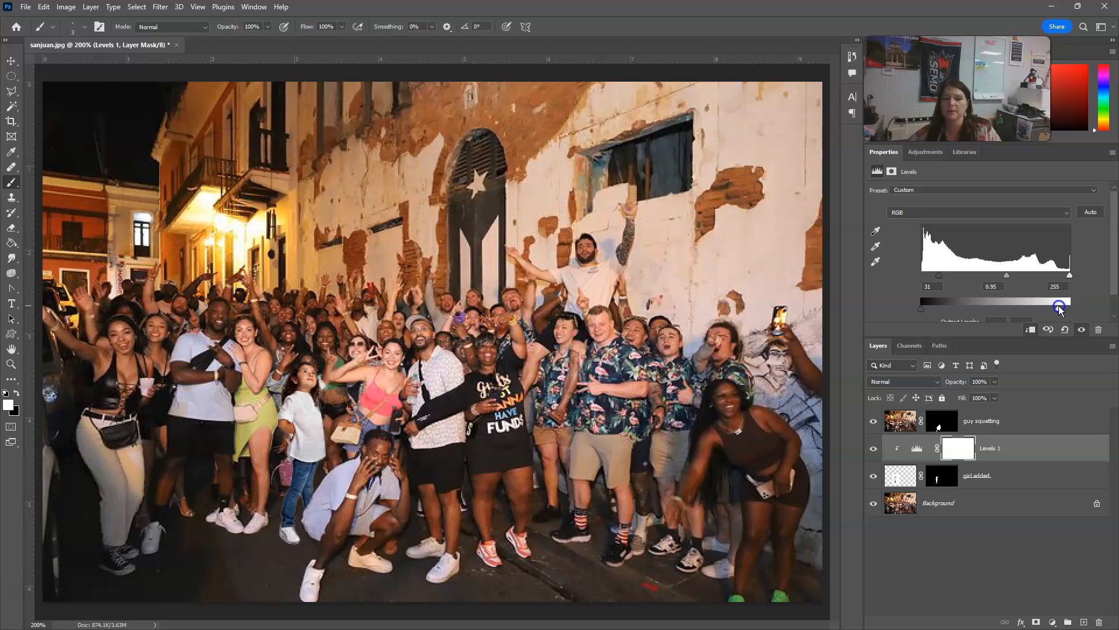
{"action": "left_click_drag", "start_coordinate": [1060, 311], "coordinate": [1057, 312]}
{"action": "left_click_drag", "start_coordinate": [1059, 312], "coordinate": [1057, 311]}
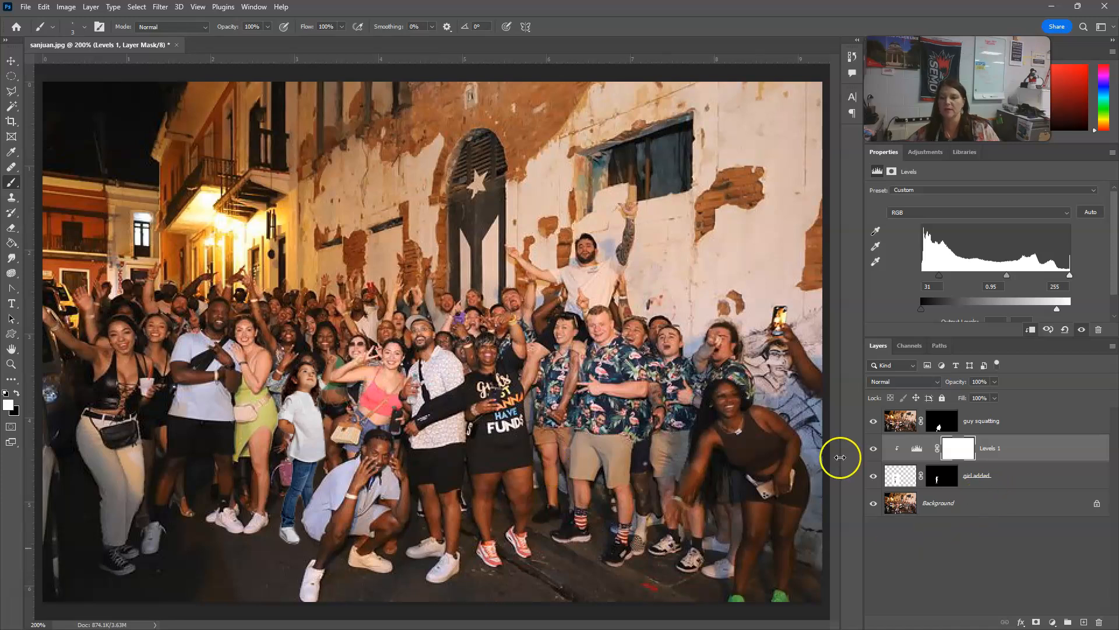
Step: Compare the added girl with the clipped Levels adjustment hidden and shown
{"action": "left_click", "coordinate": [874, 449]}
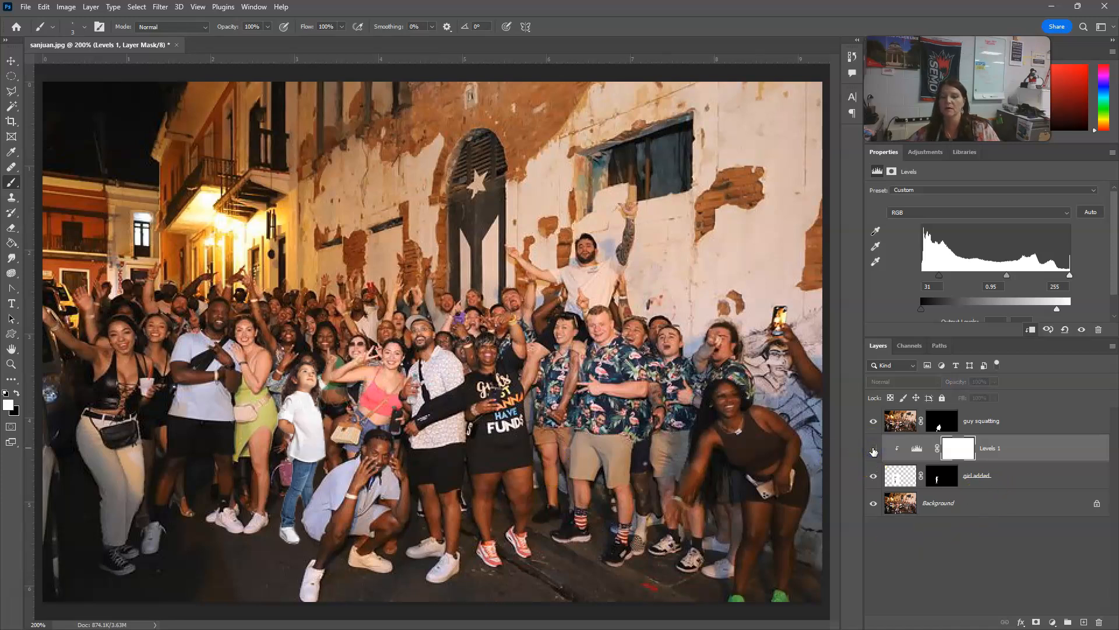
{"action": "left_click", "coordinate": [873, 449]}
{"action": "left_click", "coordinate": [873, 449]}
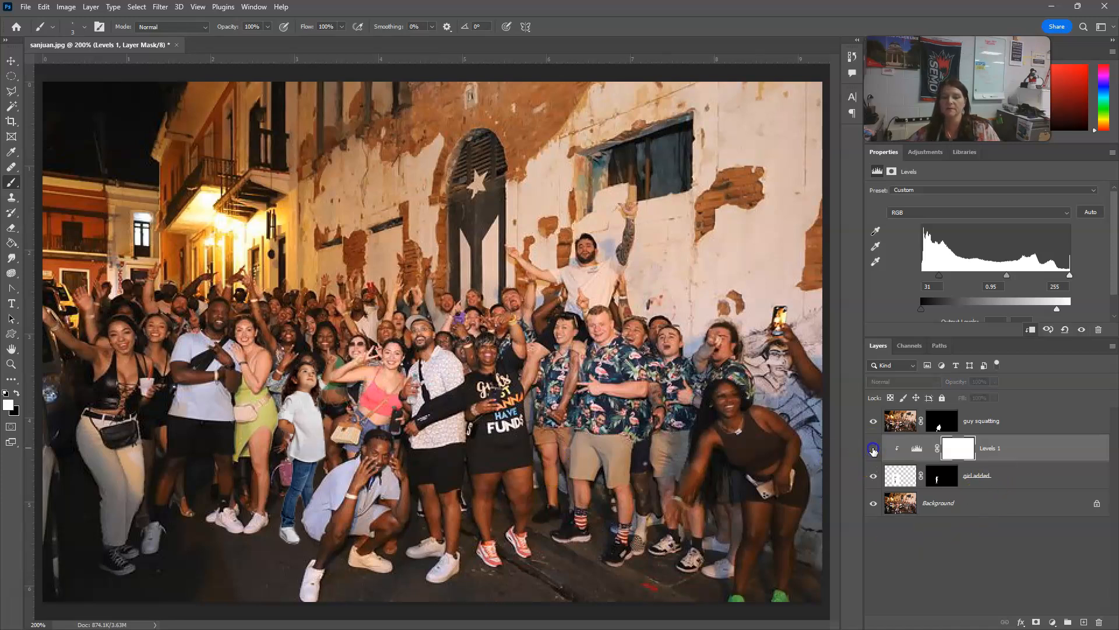
{"action": "left_click", "coordinate": [873, 449]}
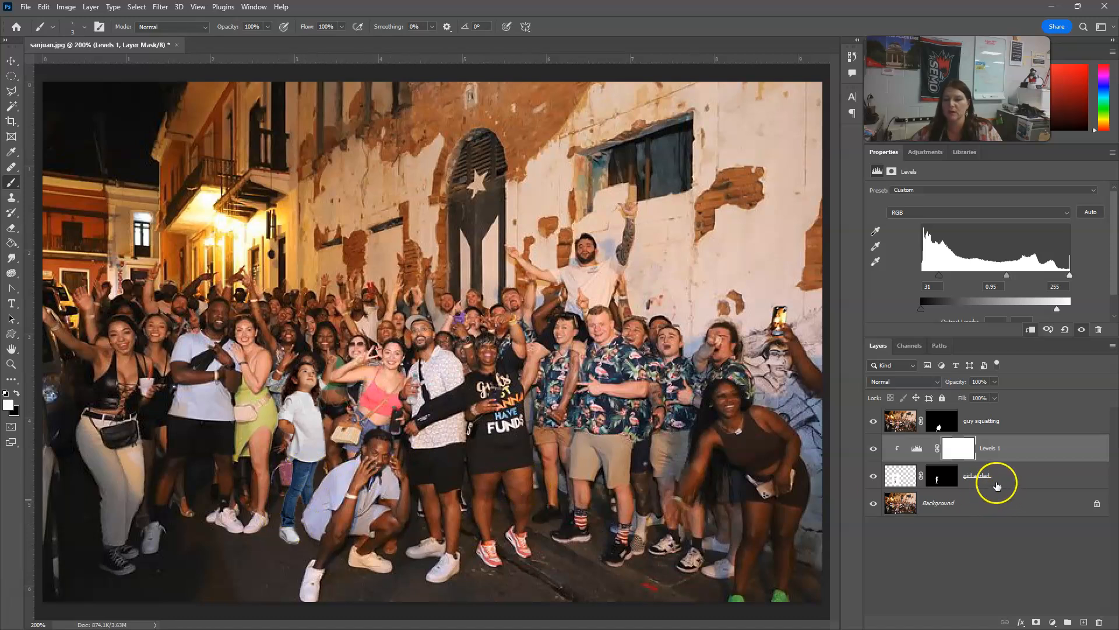
Step: Outline the front pink sneaker of the woman in the black dress on the Background layer with the Magnetic Lasso
{"action": "left_click", "coordinate": [8, 366]}
{"action": "left_click_drag", "start_coordinate": [555, 544], "coordinate": [498, 557]}
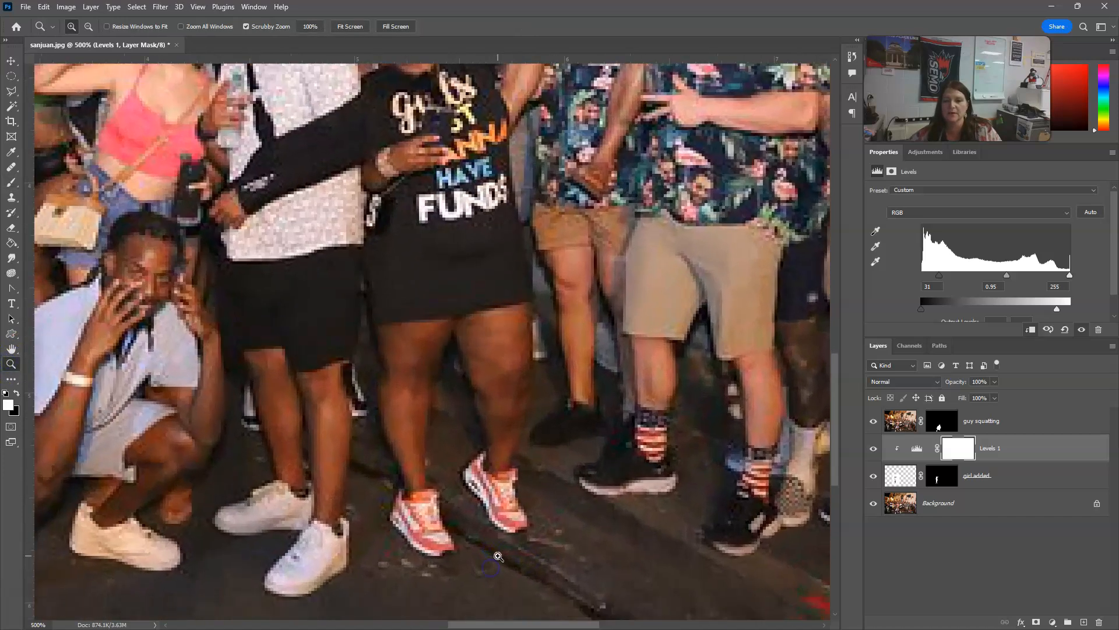
{"action": "scroll", "coordinate": [483, 533], "scroll_direction": "down", "scroll_amount": 2}
{"action": "left_click", "coordinate": [462, 502]}
{"action": "scroll", "coordinate": [474, 510], "scroll_direction": "down", "scroll_amount": 2}
{"action": "left_click", "coordinate": [948, 504]}
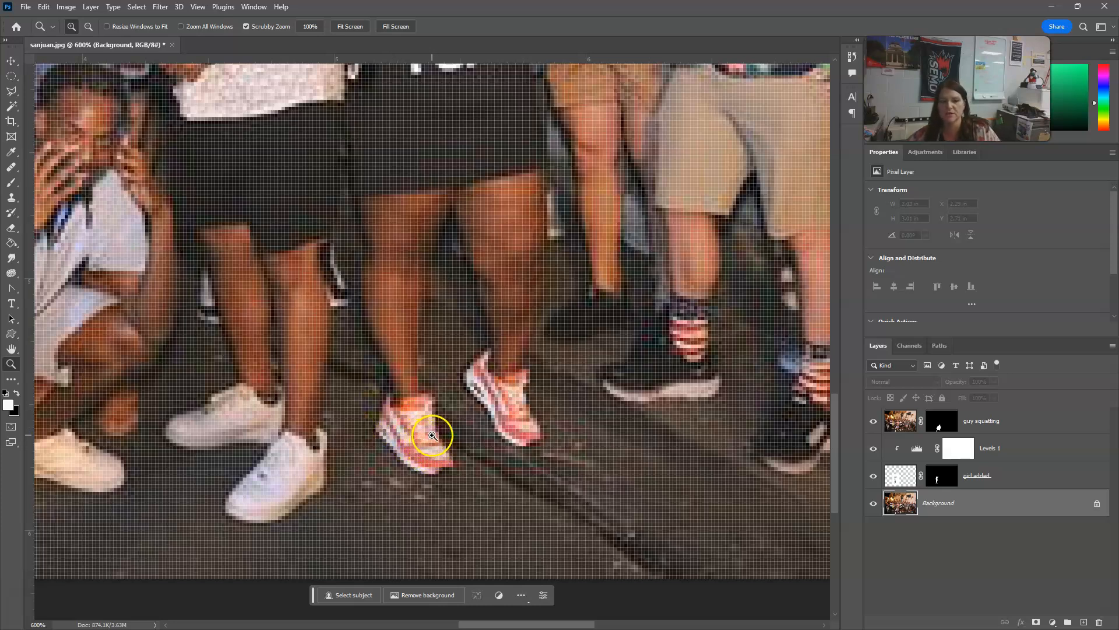
{"action": "left_click", "coordinate": [10, 92]}
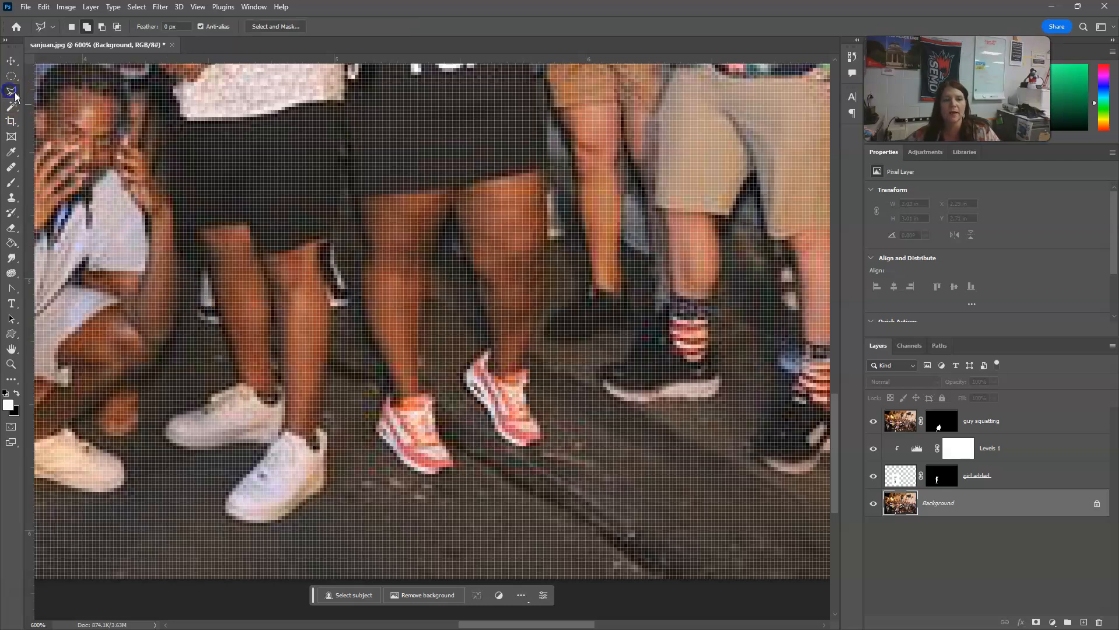
{"action": "right_click", "coordinate": [13, 93]}
{"action": "left_click", "coordinate": [59, 116]}
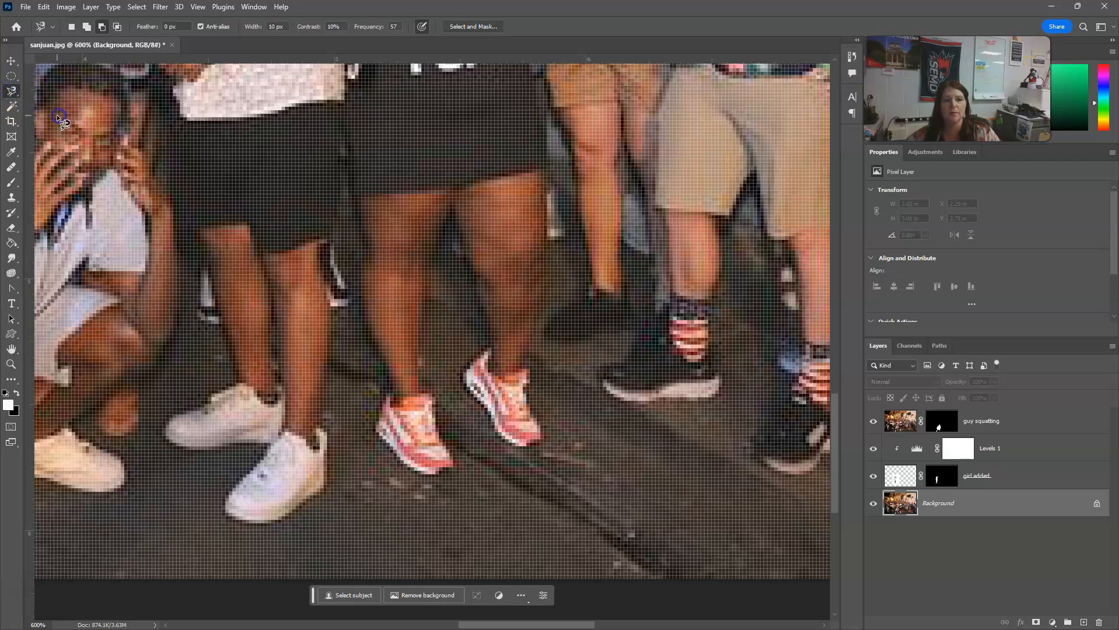
{"action": "left_click", "coordinate": [420, 390]}
{"action": "left_click", "coordinate": [390, 397]}
{"action": "left_click", "coordinate": [373, 428]}
{"action": "left_click", "coordinate": [432, 478]}
{"action": "left_click", "coordinate": [454, 461]}
{"action": "left_click", "coordinate": [437, 424]}
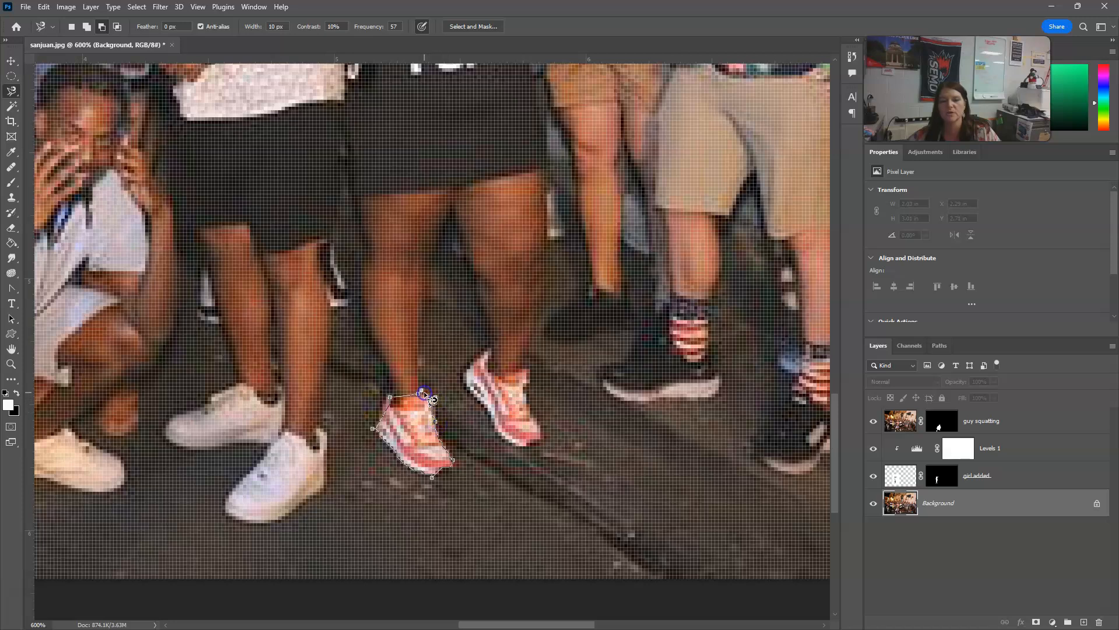
{"action": "left_click", "coordinate": [424, 394]}
Step: Add the woman's other pink sneaker to the existing selection by tracing its outline with the Magnetic Lasso
{"action": "left_click", "coordinate": [87, 27]}
{"action": "left_click", "coordinate": [487, 345]}
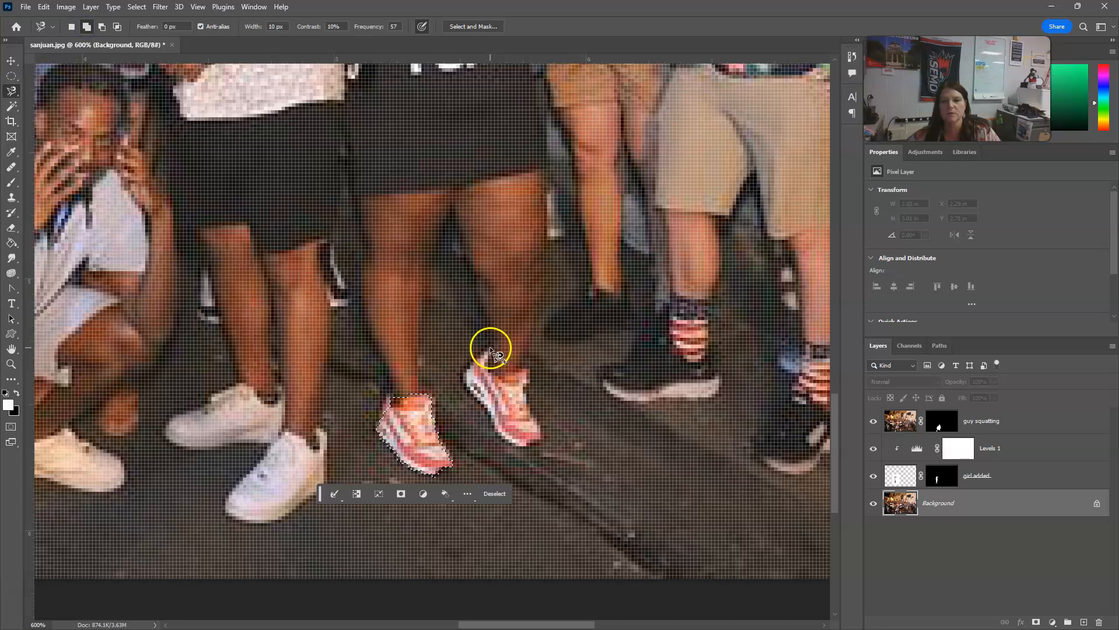
{"action": "left_click", "coordinate": [492, 367]}
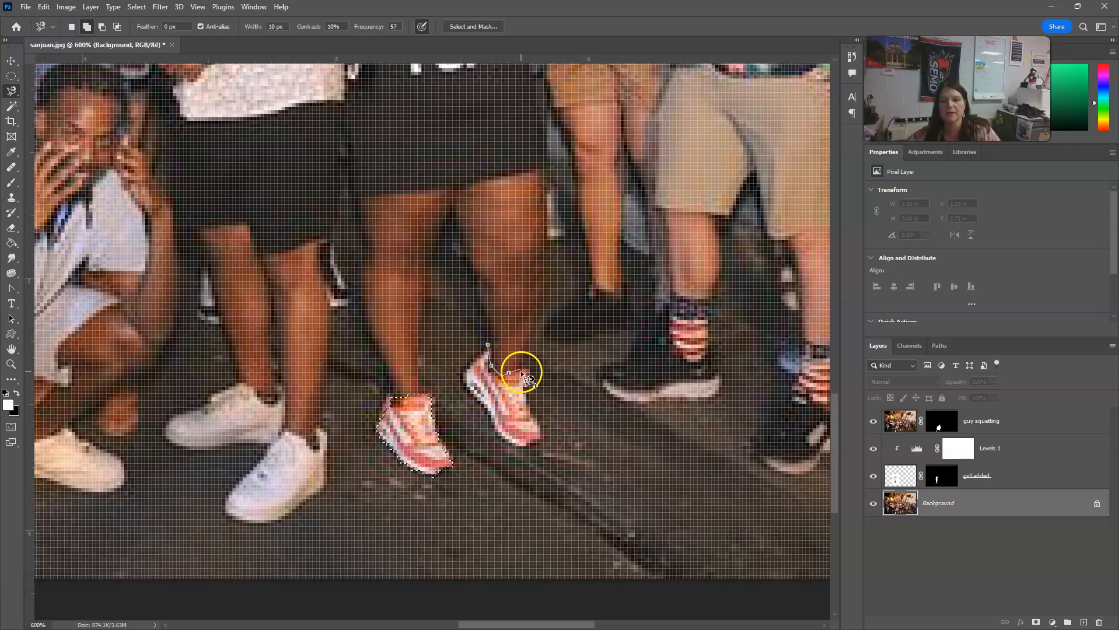
{"action": "left_click", "coordinate": [516, 369]}
{"action": "left_click", "coordinate": [526, 368]}
{"action": "left_click", "coordinate": [527, 377]}
{"action": "left_click", "coordinate": [534, 409]}
{"action": "left_click", "coordinate": [544, 435]}
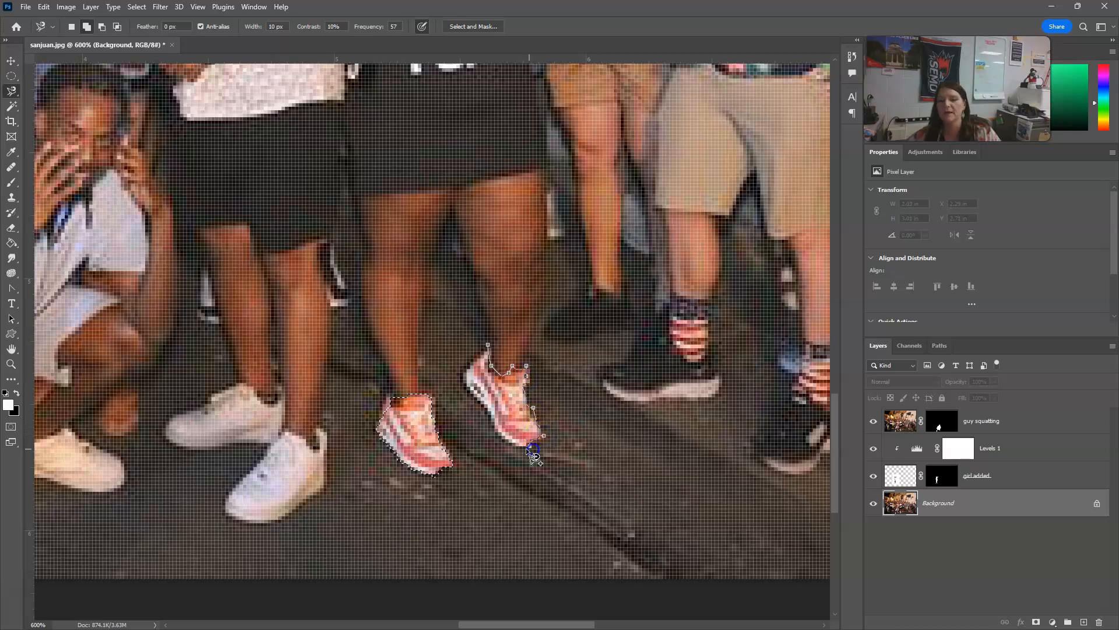
{"action": "left_click", "coordinate": [484, 403]}
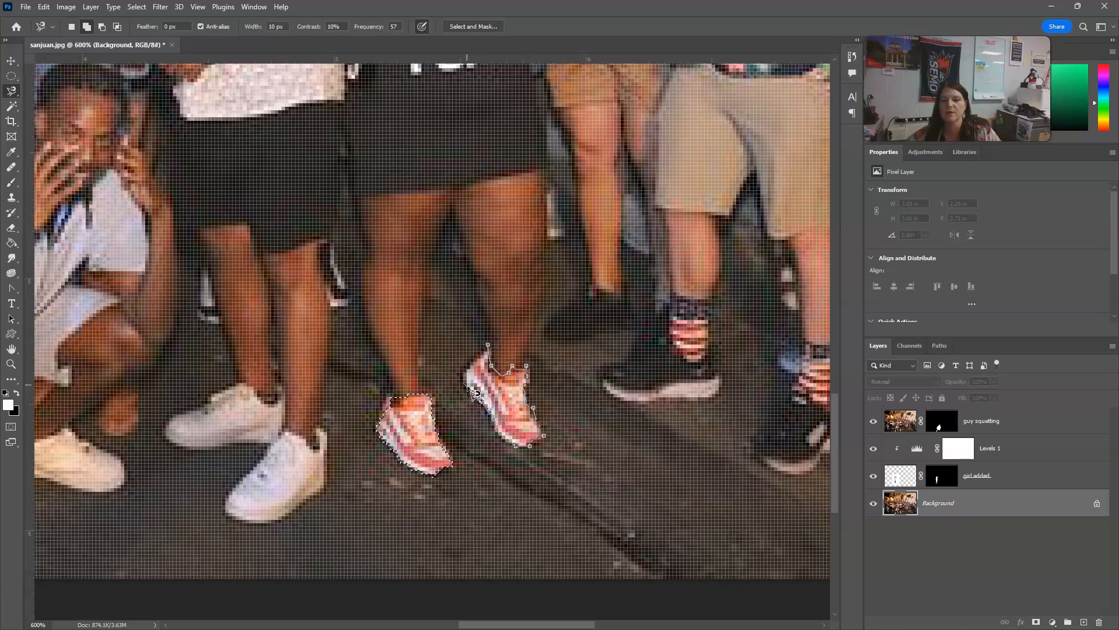
{"action": "left_click", "coordinate": [496, 353]}
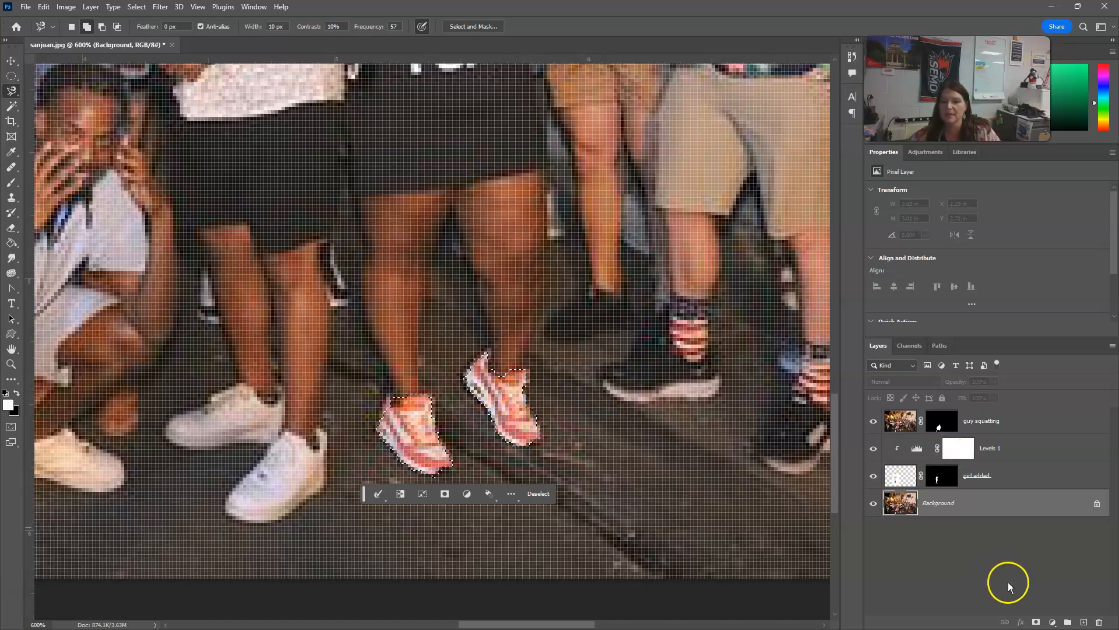
Step: Add a Hue/Saturation adjustment layer masked to the selected sneakers and clip it to the Background layer
{"action": "left_click", "coordinate": [1053, 621]}
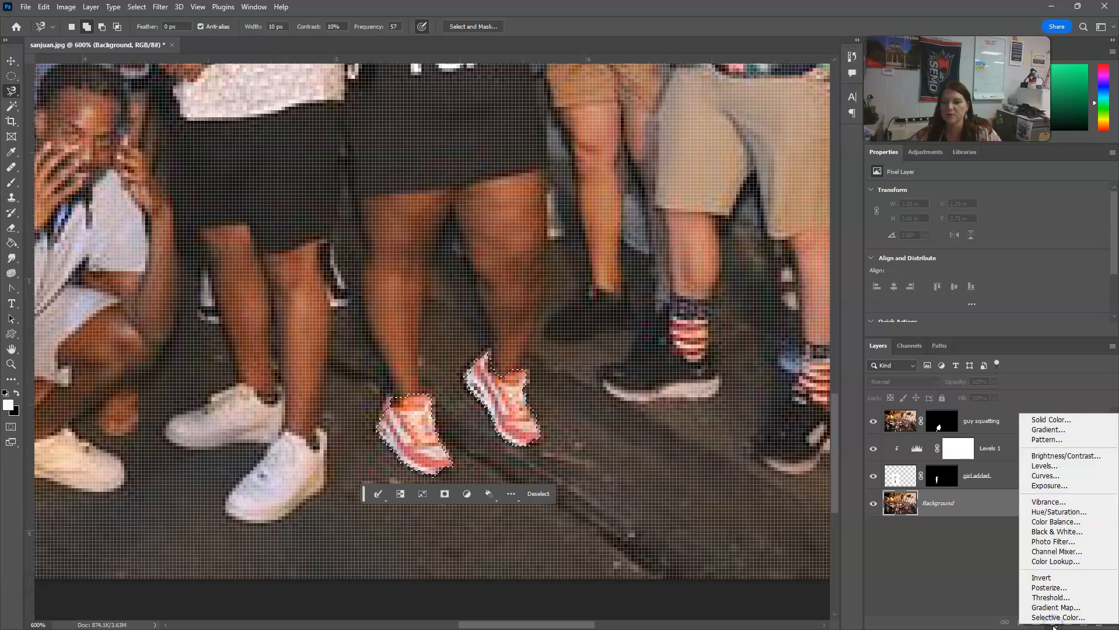
{"action": "left_click", "coordinate": [1054, 513]}
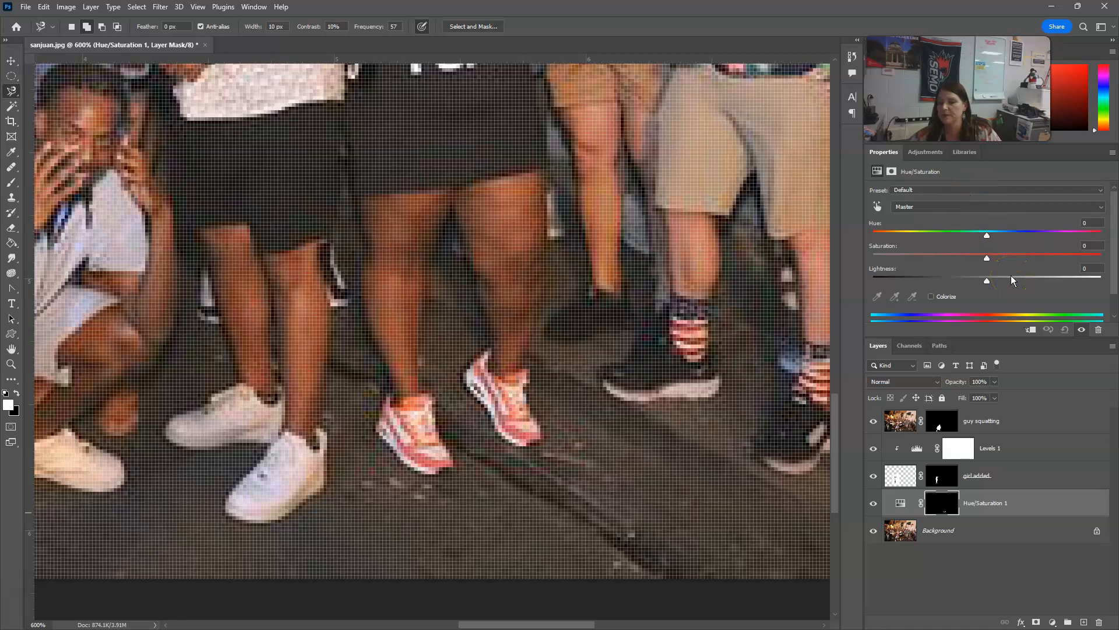
{"action": "left_click", "coordinate": [1030, 331]}
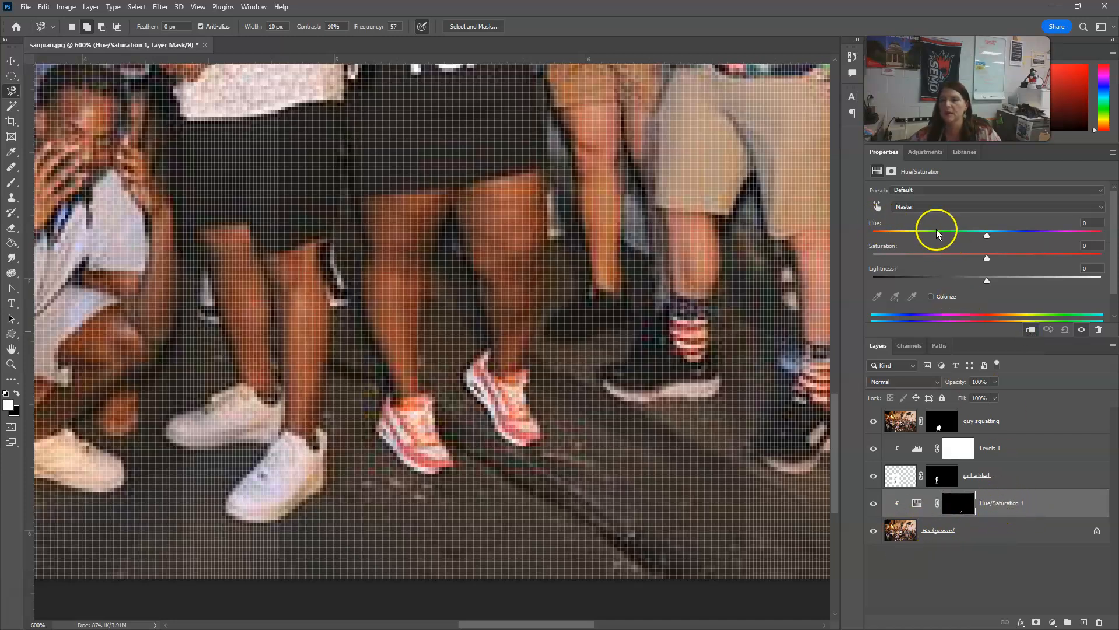
Step: Try a Hue of +162 on the sneakers and compare the colour with the woman's outfit
{"action": "left_click_drag", "start_coordinate": [935, 245], "coordinate": [1095, 244]}
{"action": "scroll", "coordinate": [727, 355], "scroll_direction": "up", "scroll_amount": 3}
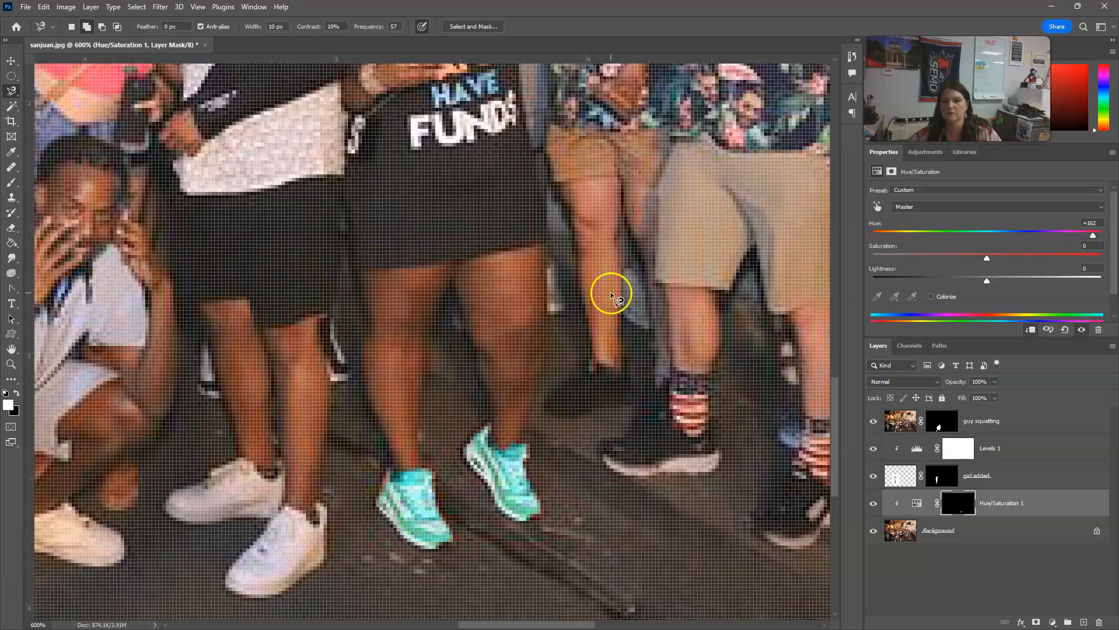
{"action": "scroll", "coordinate": [610, 296], "scroll_direction": "up", "scroll_amount": 5}
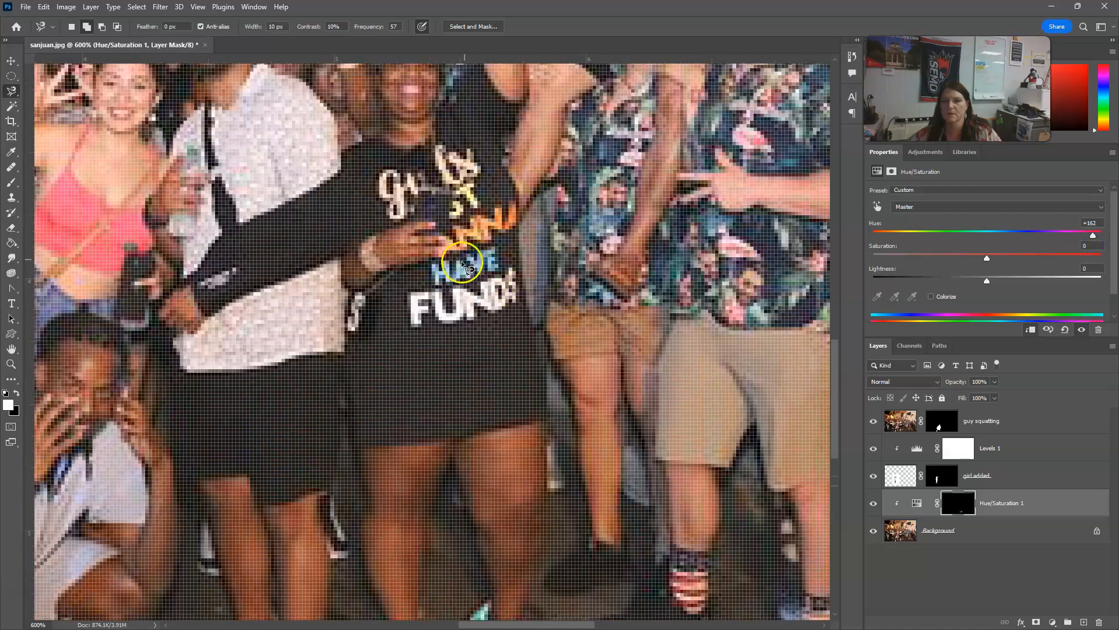
{"action": "scroll", "coordinate": [822, 347], "scroll_direction": "down", "scroll_amount": 4}
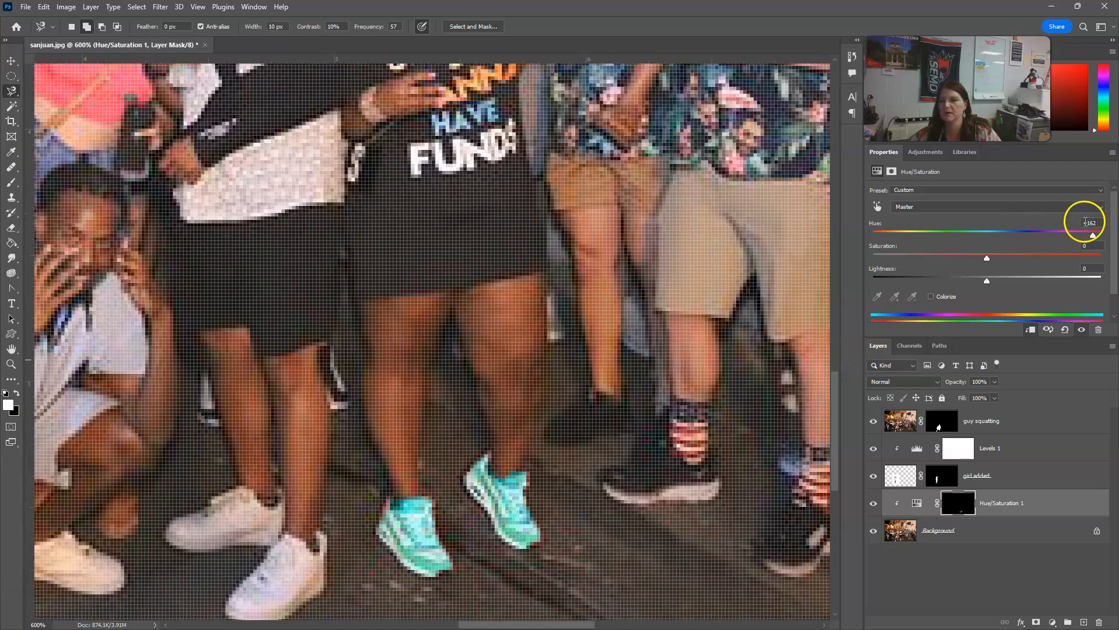
Step: Recolour the sneakers blue with Hue -137, Saturation -27 and Lightness -5
{"action": "left_click_drag", "start_coordinate": [1093, 235], "coordinate": [893, 265]}
{"action": "mouse_move", "coordinate": [839, 401]}
{"action": "left_mouse_down"}
{"action": "mouse_move", "coordinate": [838, 345]}
{"action": "mouse_move", "coordinate": [850, 418]}
{"action": "mouse_move", "coordinate": [852, 407]}
{"action": "left_mouse_up"}
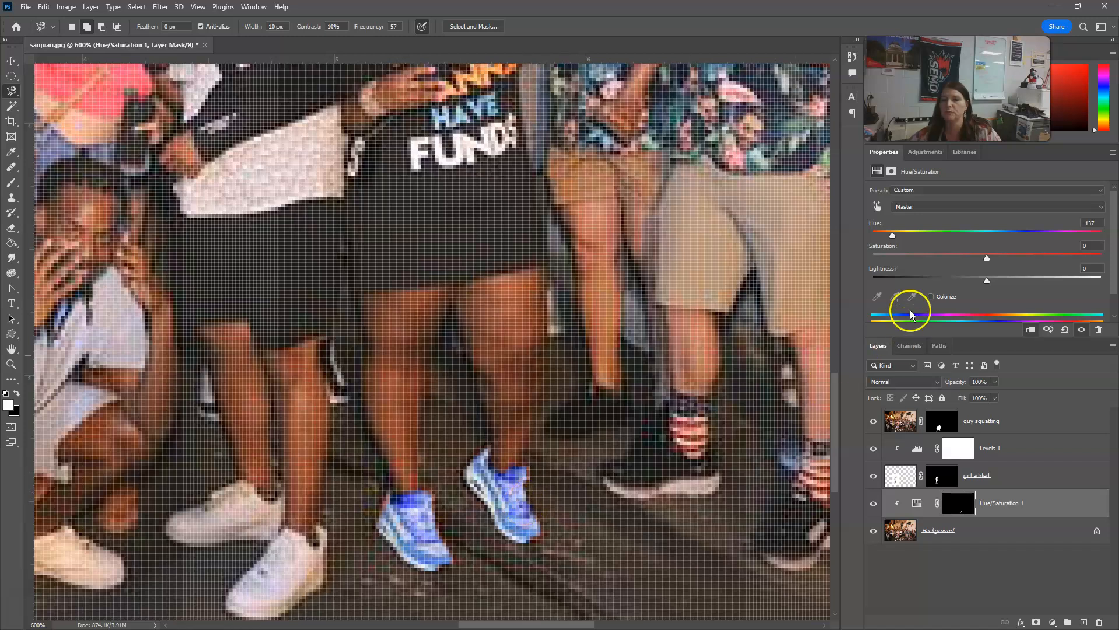
{"action": "left_click_drag", "start_coordinate": [987, 257], "coordinate": [962, 260]}
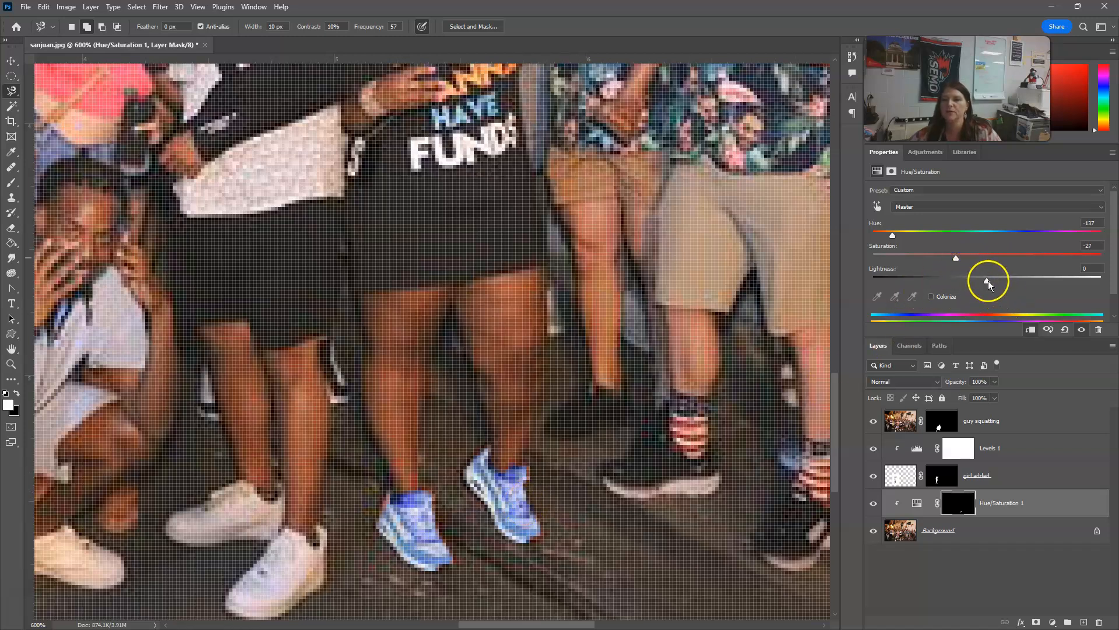
{"action": "left_click_drag", "start_coordinate": [987, 283], "coordinate": [977, 285]}
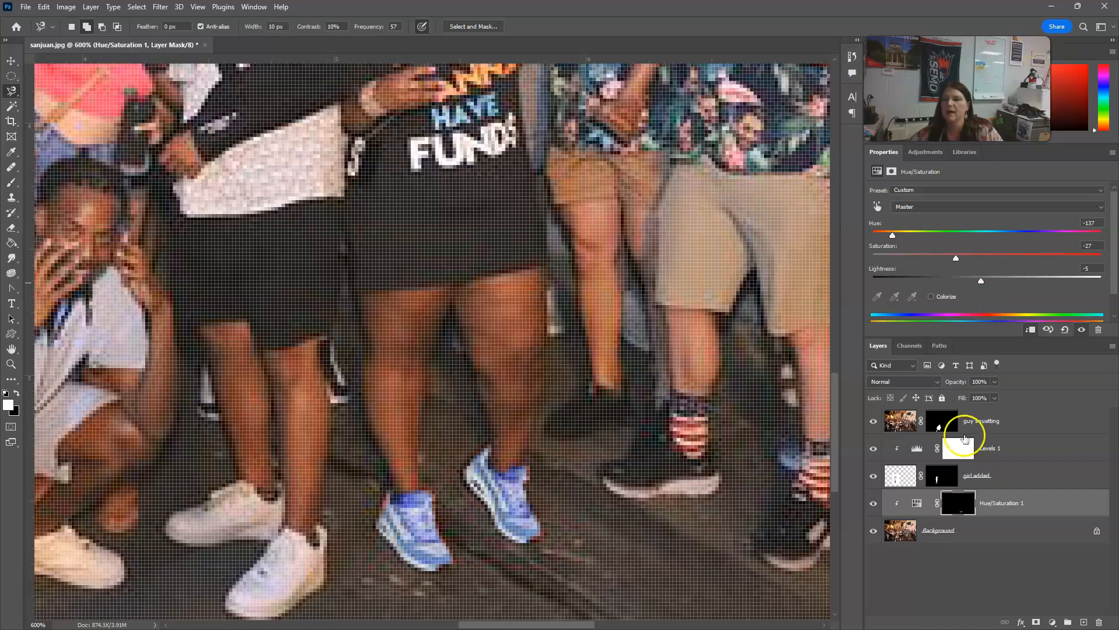
Step: Paint white on the Hue/Saturation layer's mask with the Brush to extend the recolouring over the upper edges of both sneakers
{"action": "left_click", "coordinate": [958, 502]}
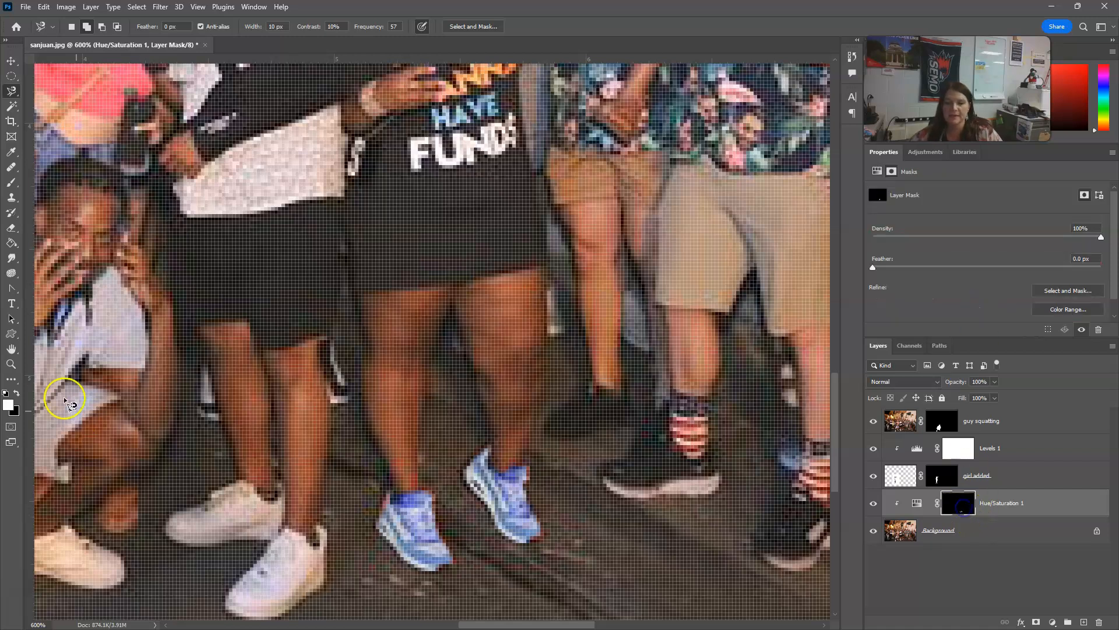
{"action": "left_click", "coordinate": [11, 182]}
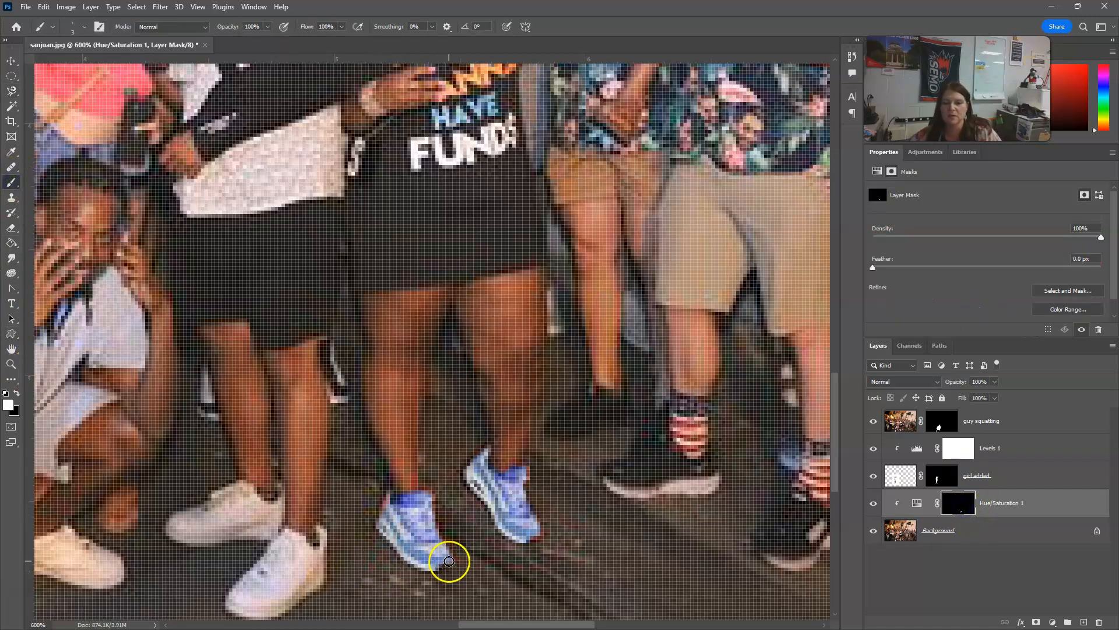
{"action": "mouse_move", "coordinate": [389, 510]}
{"action": "left_mouse_down"}
{"action": "mouse_move", "coordinate": [417, 507]}
{"action": "mouse_move", "coordinate": [425, 492]}
{"action": "mouse_move", "coordinate": [429, 509]}
{"action": "left_mouse_up"}
{"action": "left_click", "coordinate": [480, 464]}
{"action": "left_click_drag", "start_coordinate": [479, 464], "coordinate": [480, 459]}
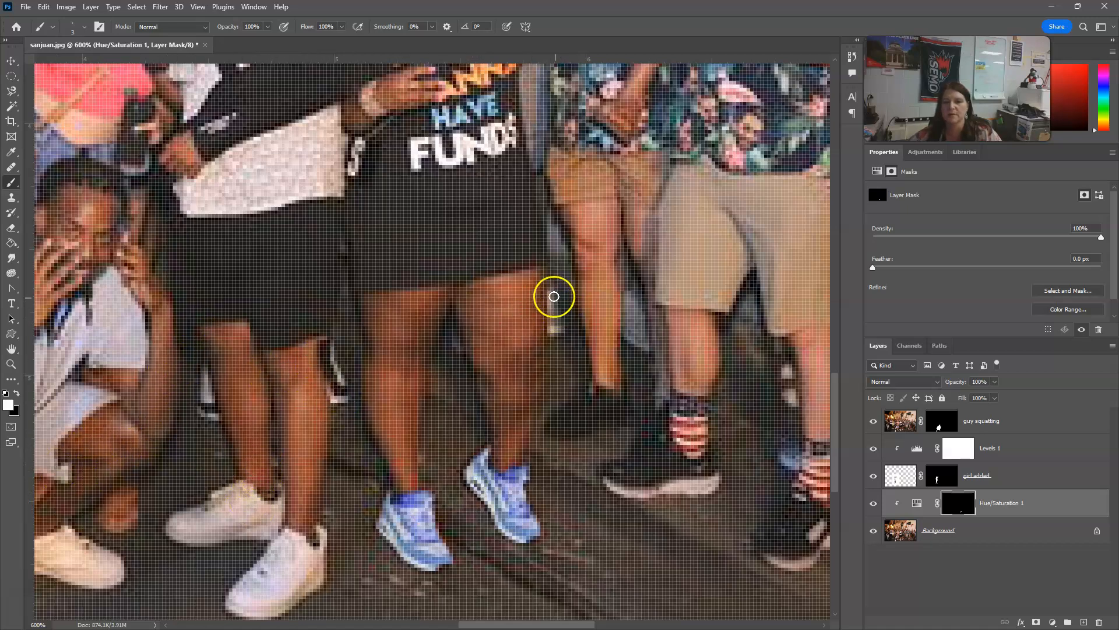
{"action": "mouse_move", "coordinate": [418, 504]}
{"action": "left_mouse_down"}
{"action": "mouse_move", "coordinate": [443, 557]}
{"action": "mouse_move", "coordinate": [394, 528]}
{"action": "mouse_move", "coordinate": [441, 530]}
{"action": "mouse_move", "coordinate": [427, 530]}
{"action": "mouse_move", "coordinate": [421, 509]}
{"action": "mouse_move", "coordinate": [495, 495]}
{"action": "mouse_move", "coordinate": [563, 510]}
{"action": "mouse_move", "coordinate": [679, 466]}
{"action": "mouse_move", "coordinate": [693, 485]}
{"action": "mouse_move", "coordinate": [667, 462]}
{"action": "mouse_move", "coordinate": [680, 485]}
{"action": "left_mouse_up"}
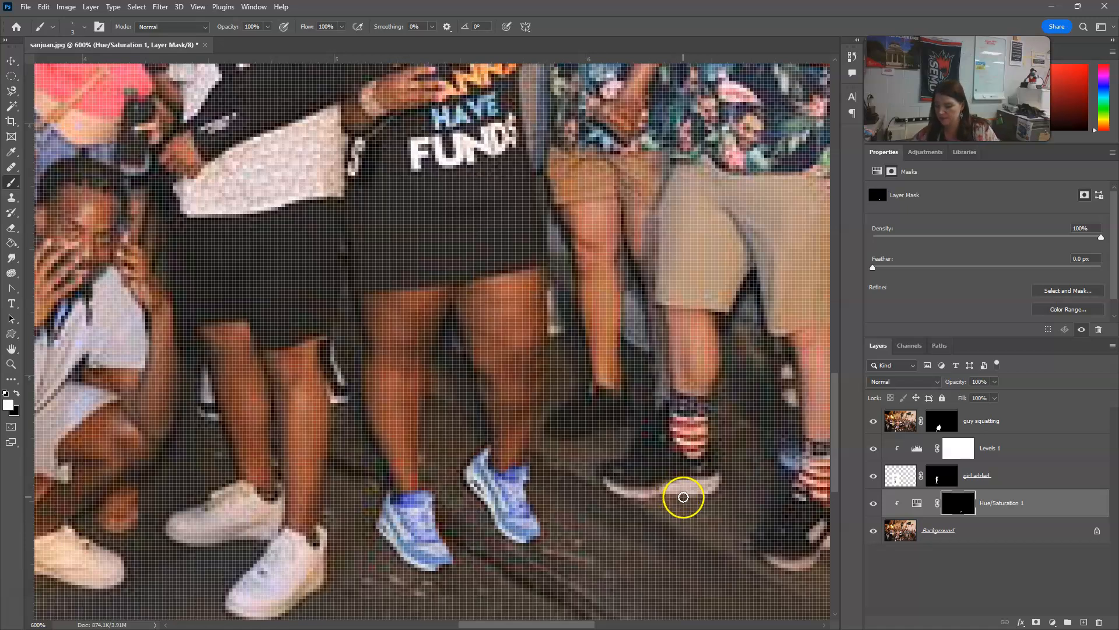
Step: Fine-tune the sneakers' colour against the whole photo by setting Hue to -156 and Saturation to -35
{"action": "key", "text": "ctrl+minus"}
{"action": "key", "text": "ctrl+minus"}
{"action": "key", "text": "ctrl+minus"}
{"action": "key", "text": "ctrl+minus"}
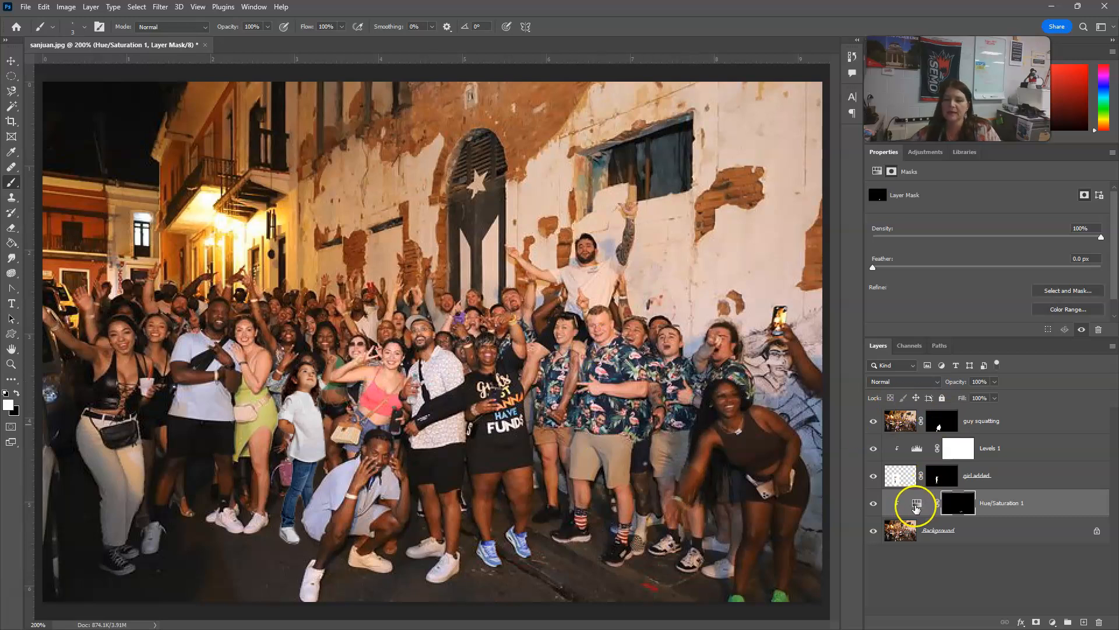
{"action": "left_click", "coordinate": [918, 504]}
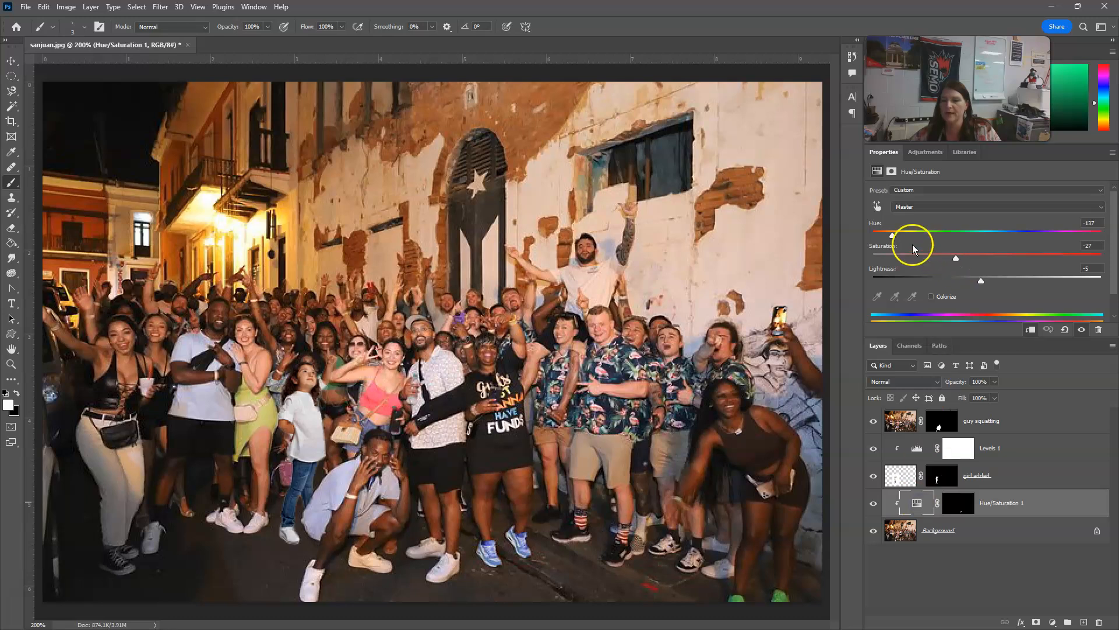
{"action": "left_click_drag", "start_coordinate": [893, 236], "coordinate": [888, 236]}
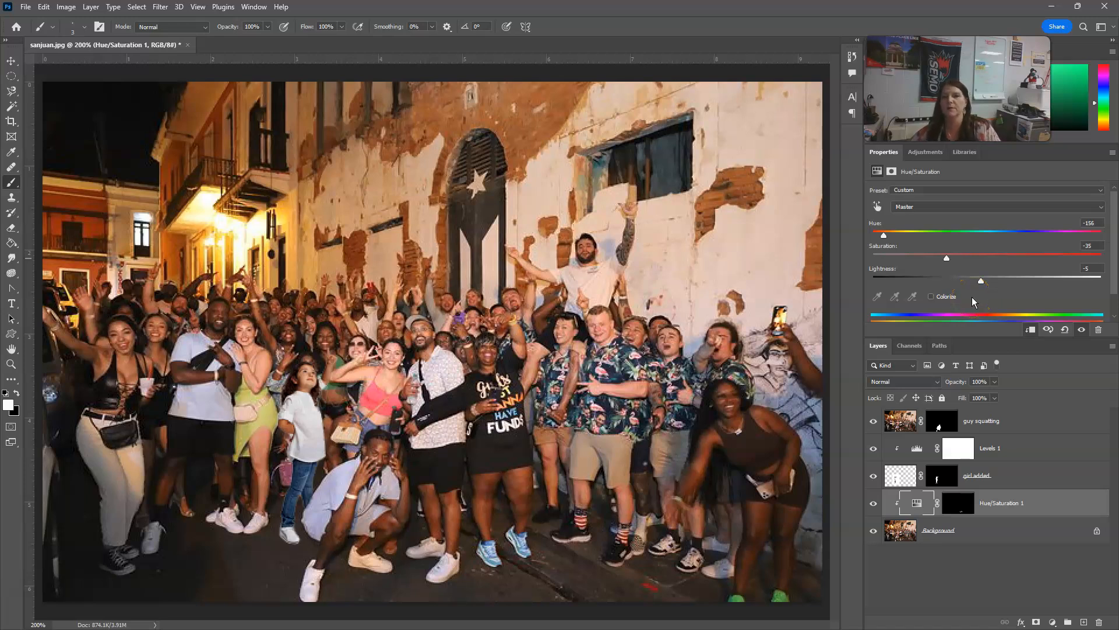
Step: Review the settings of the Levels 1 adjustment and of the Hue/Saturation 1 adjustment
{"action": "left_click", "coordinate": [987, 449]}
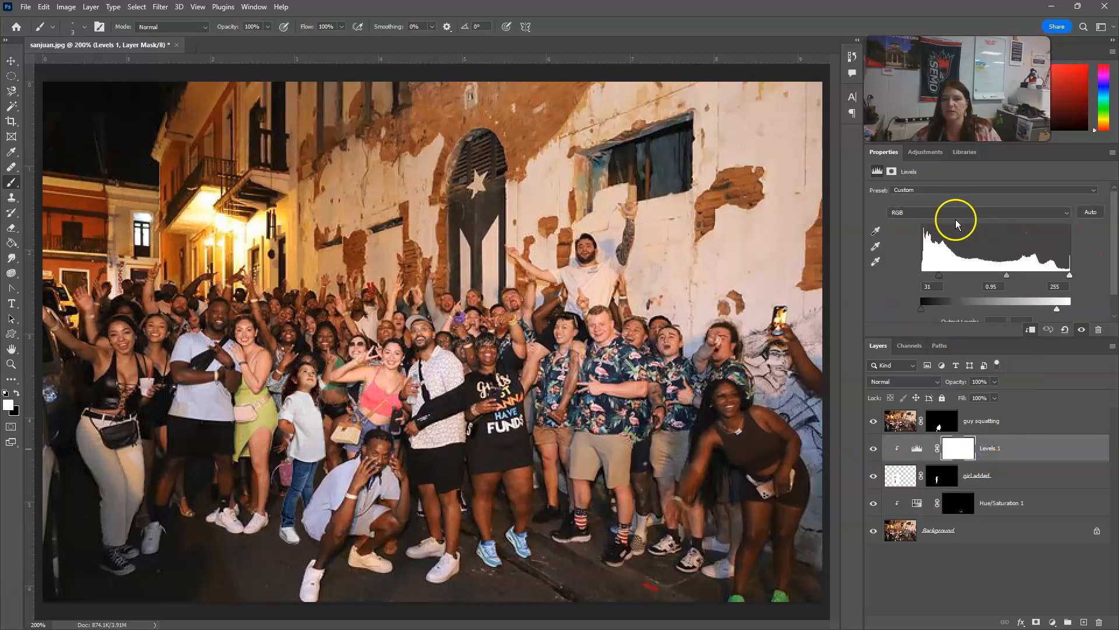
{"action": "left_click", "coordinate": [1015, 503]}
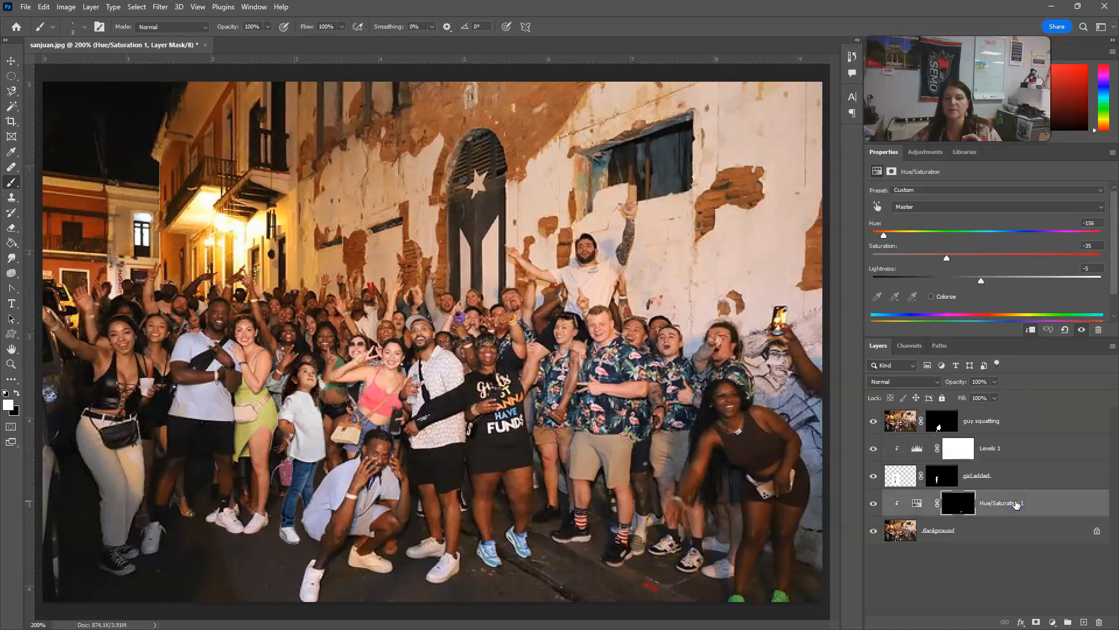